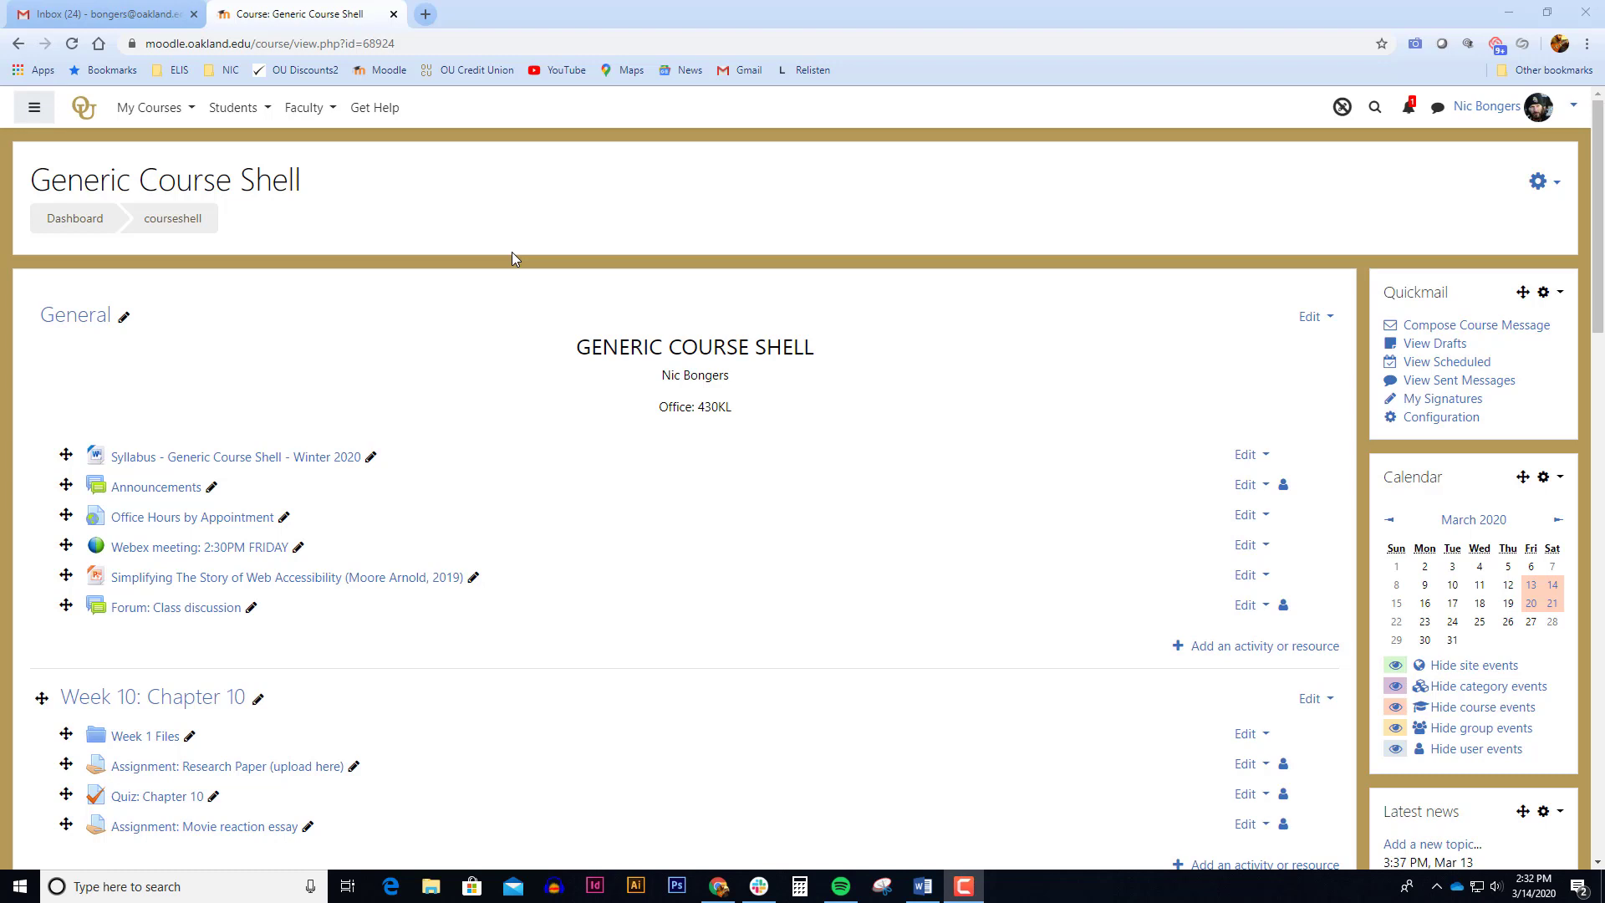
- From the course gear menu, open More... for Generic Course Shell and scroll to Question bank
click(1541, 183)
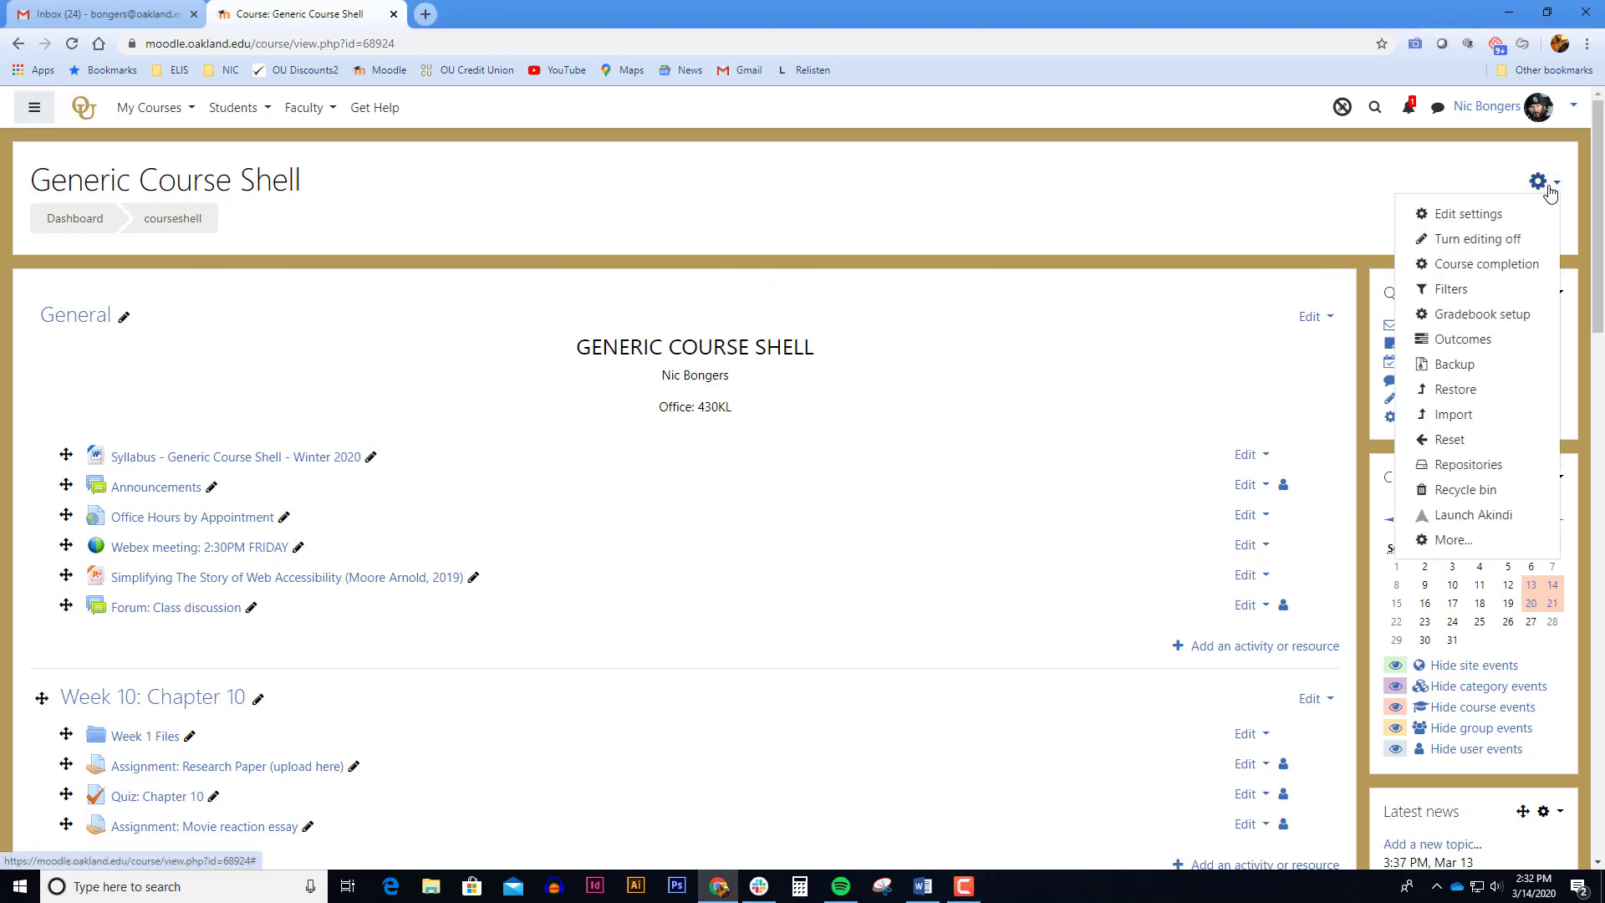
click(1496, 542)
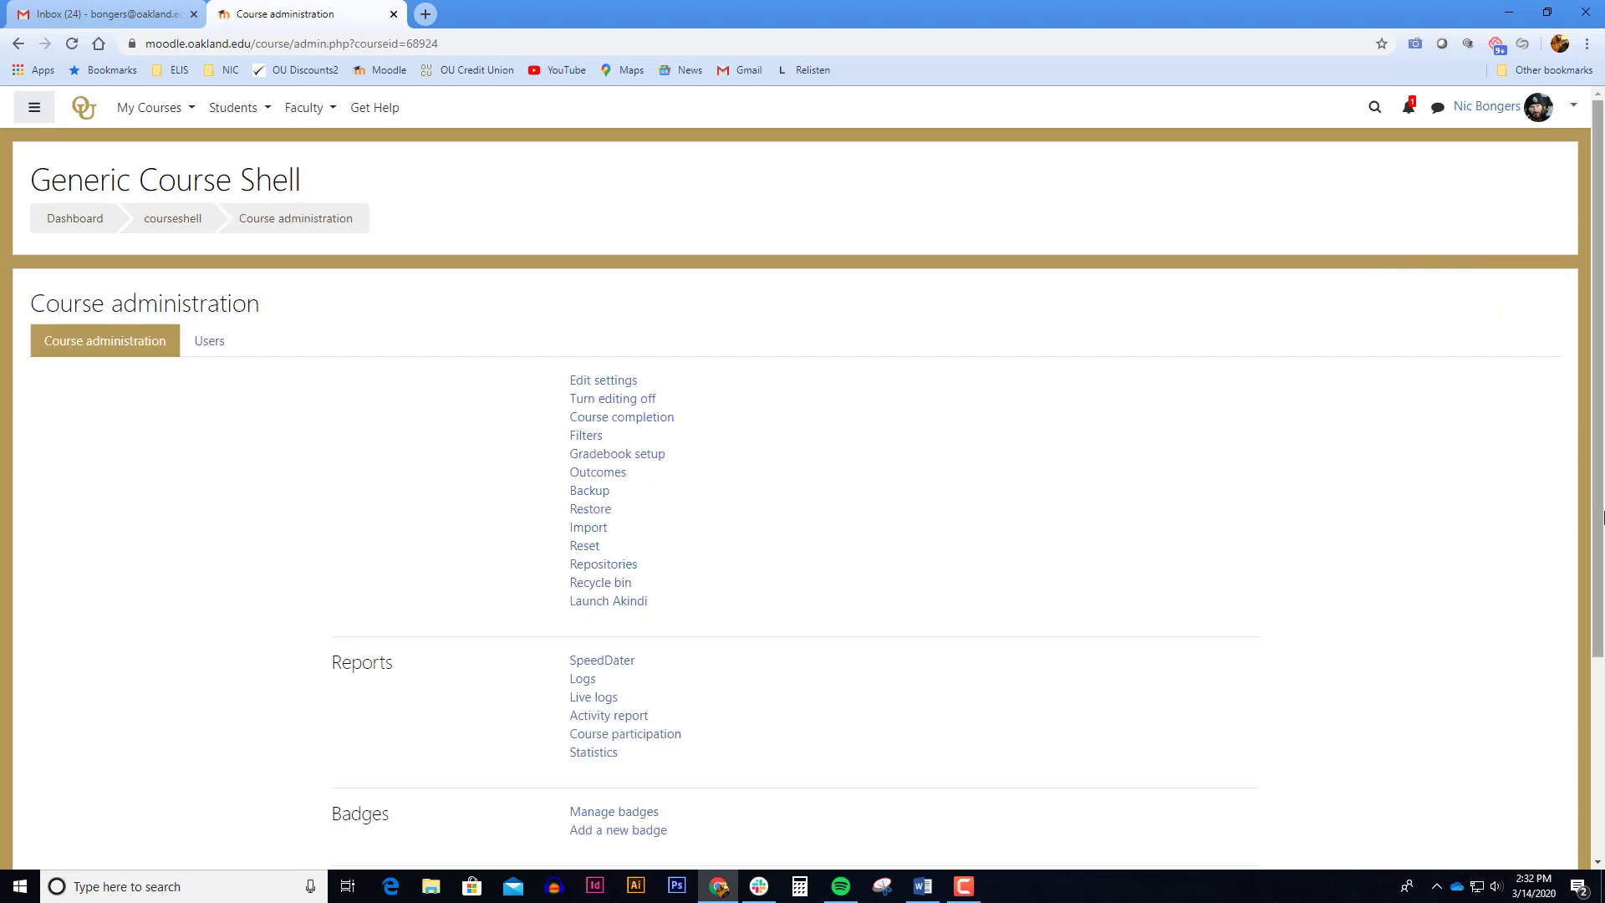
scroll(1601, 519, down, 3)
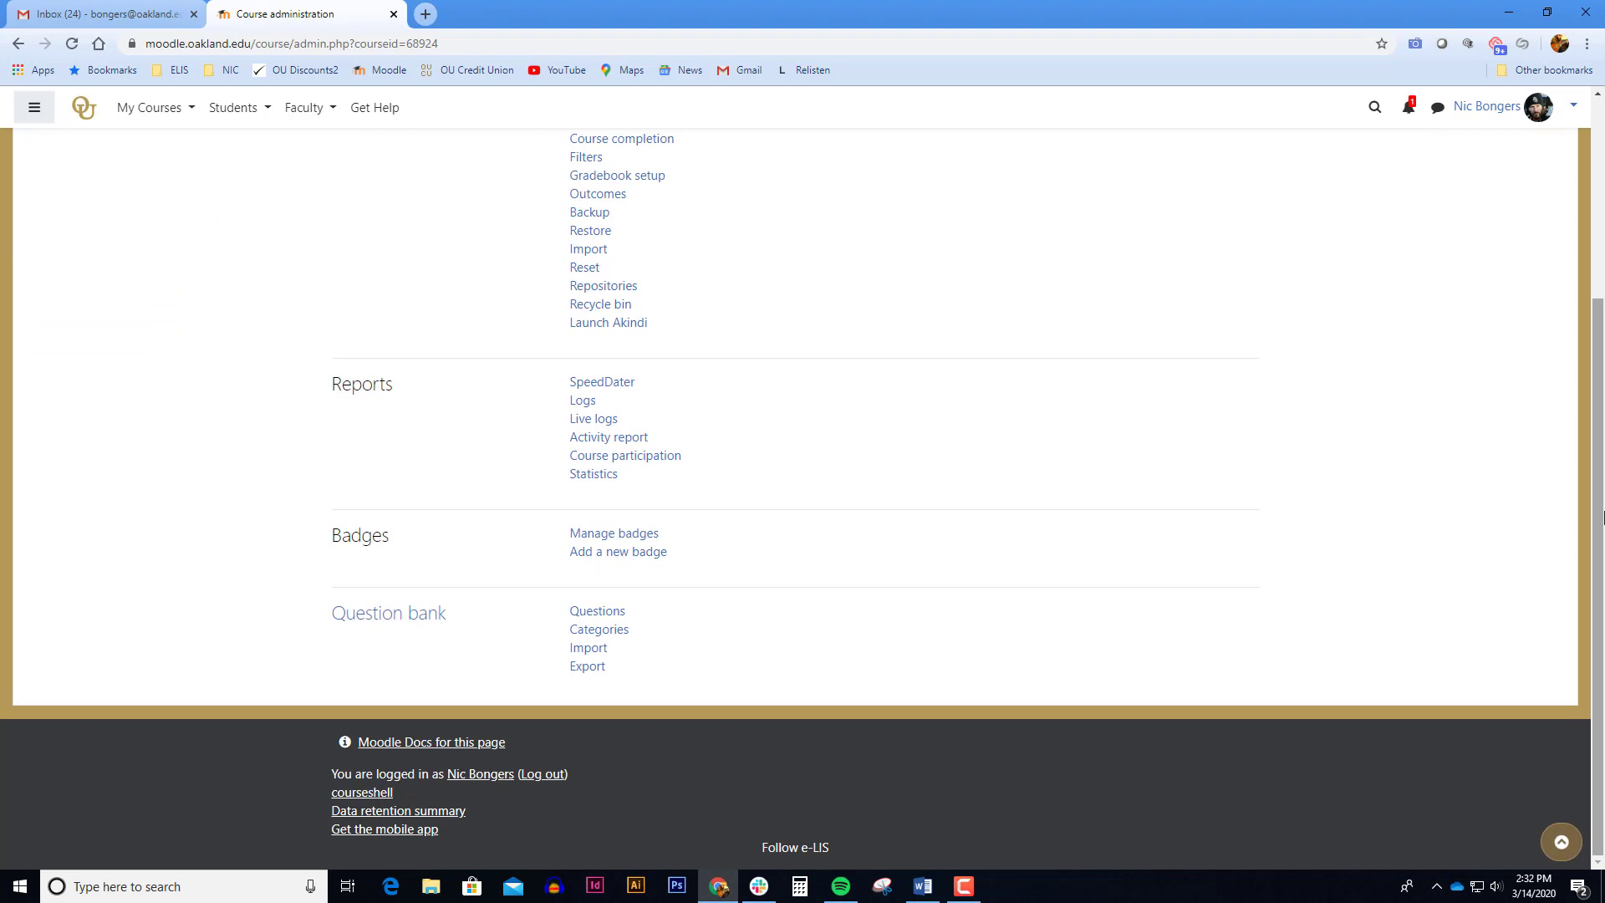
- Open Question bank Import and bring up the MoodleDocs help article on Aiken format
click(589, 649)
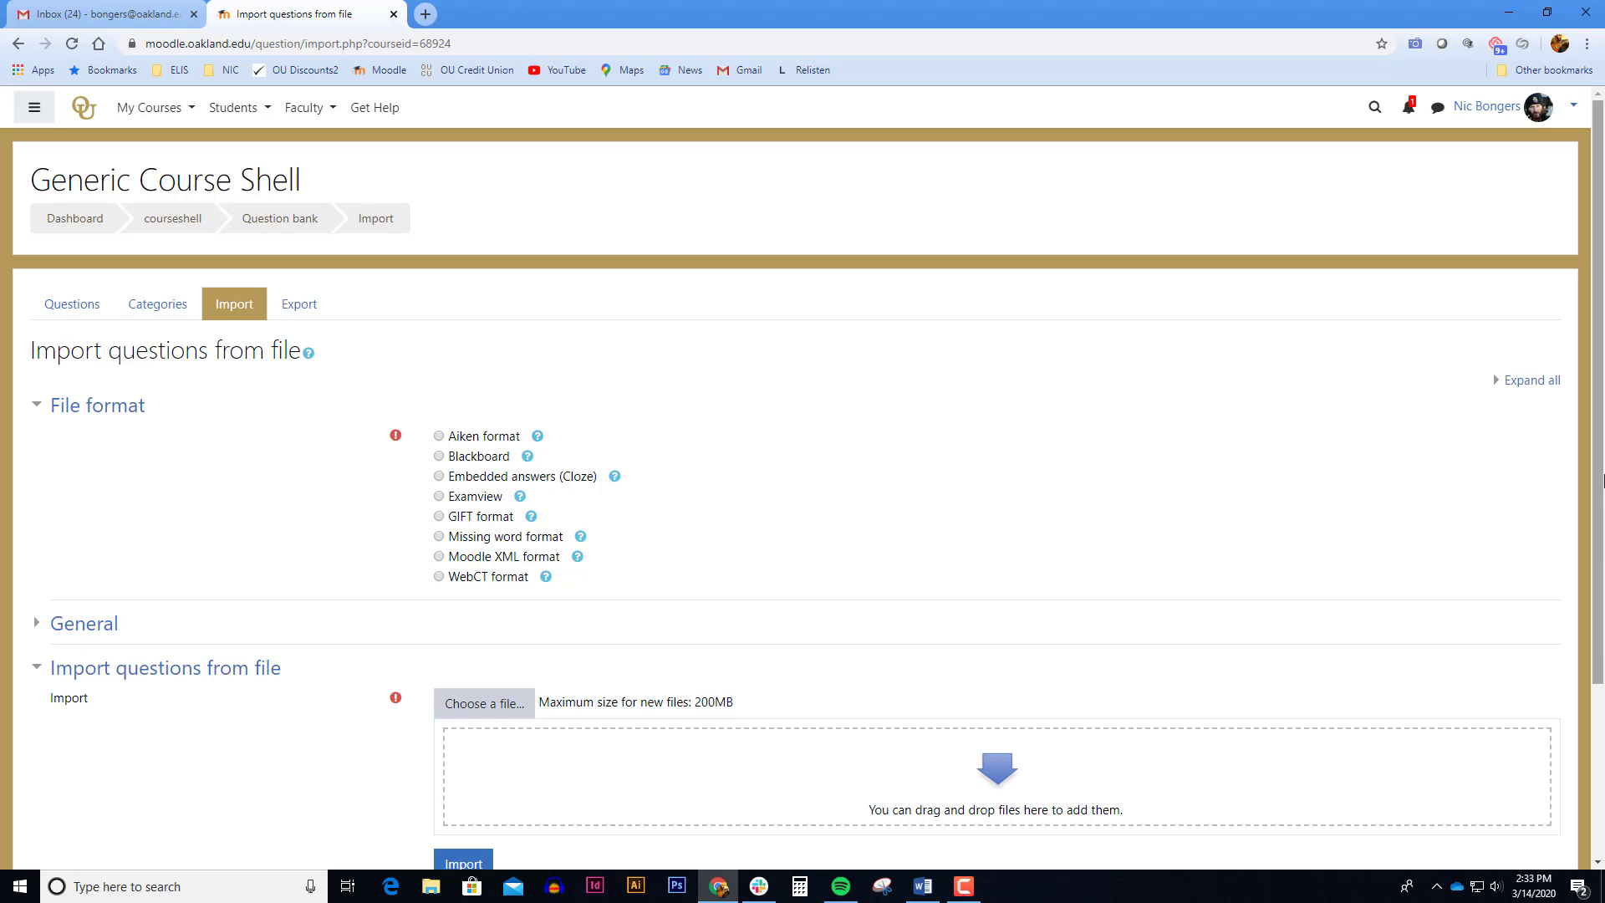
click(538, 435)
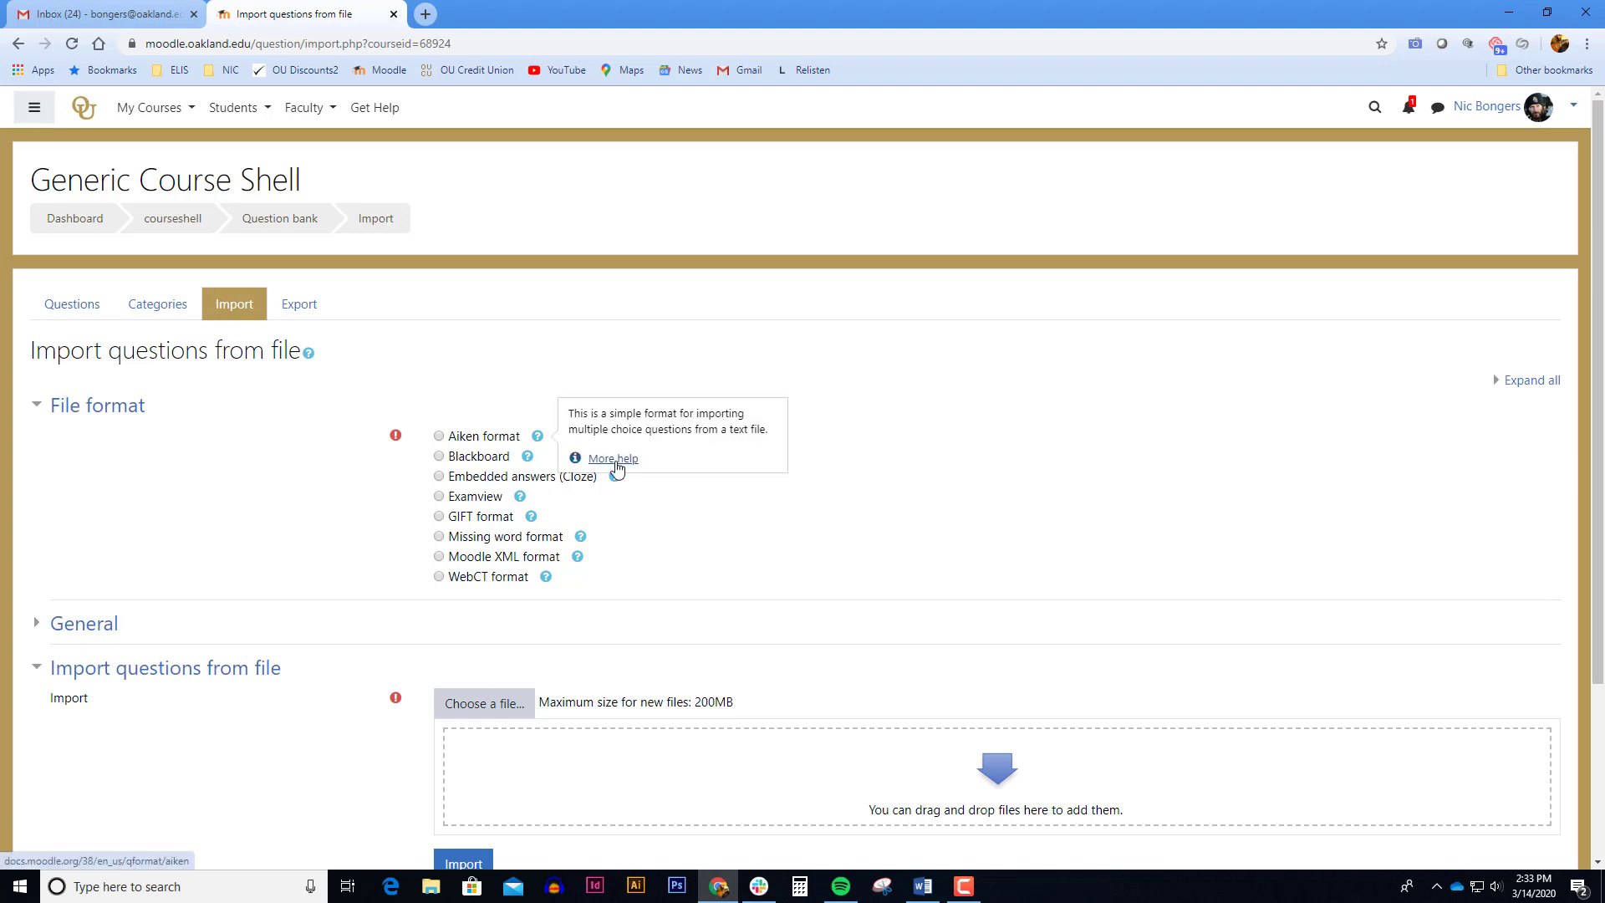
click(615, 462)
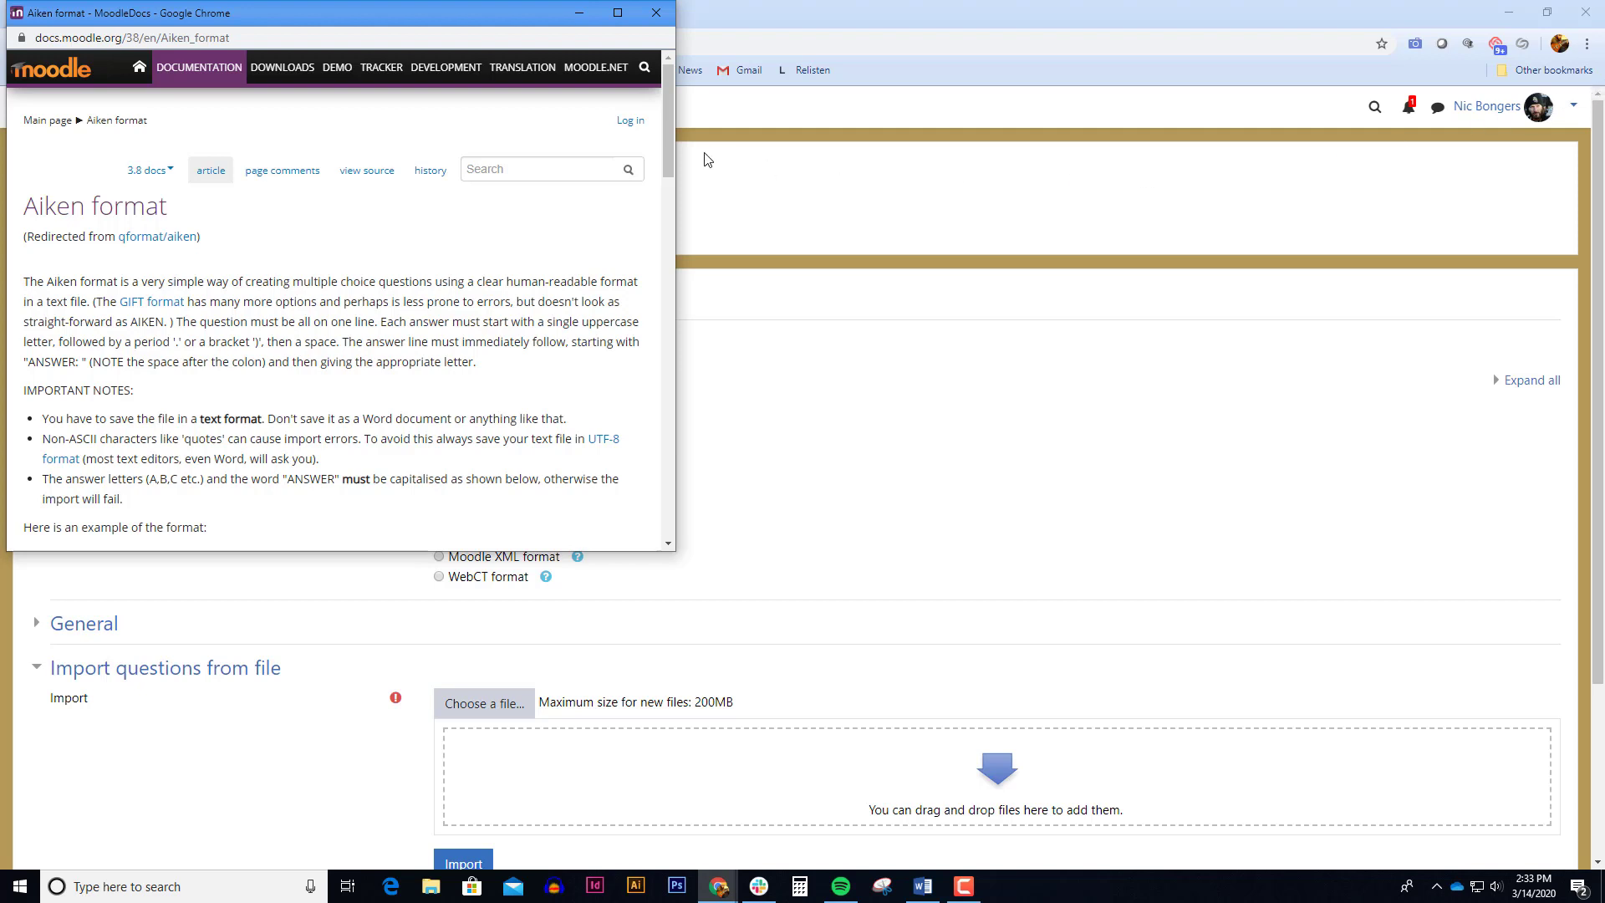
- Copy the first Aiken example question, its four choices and answer line from MoodleDocs
drag(664, 134, 665, 201)
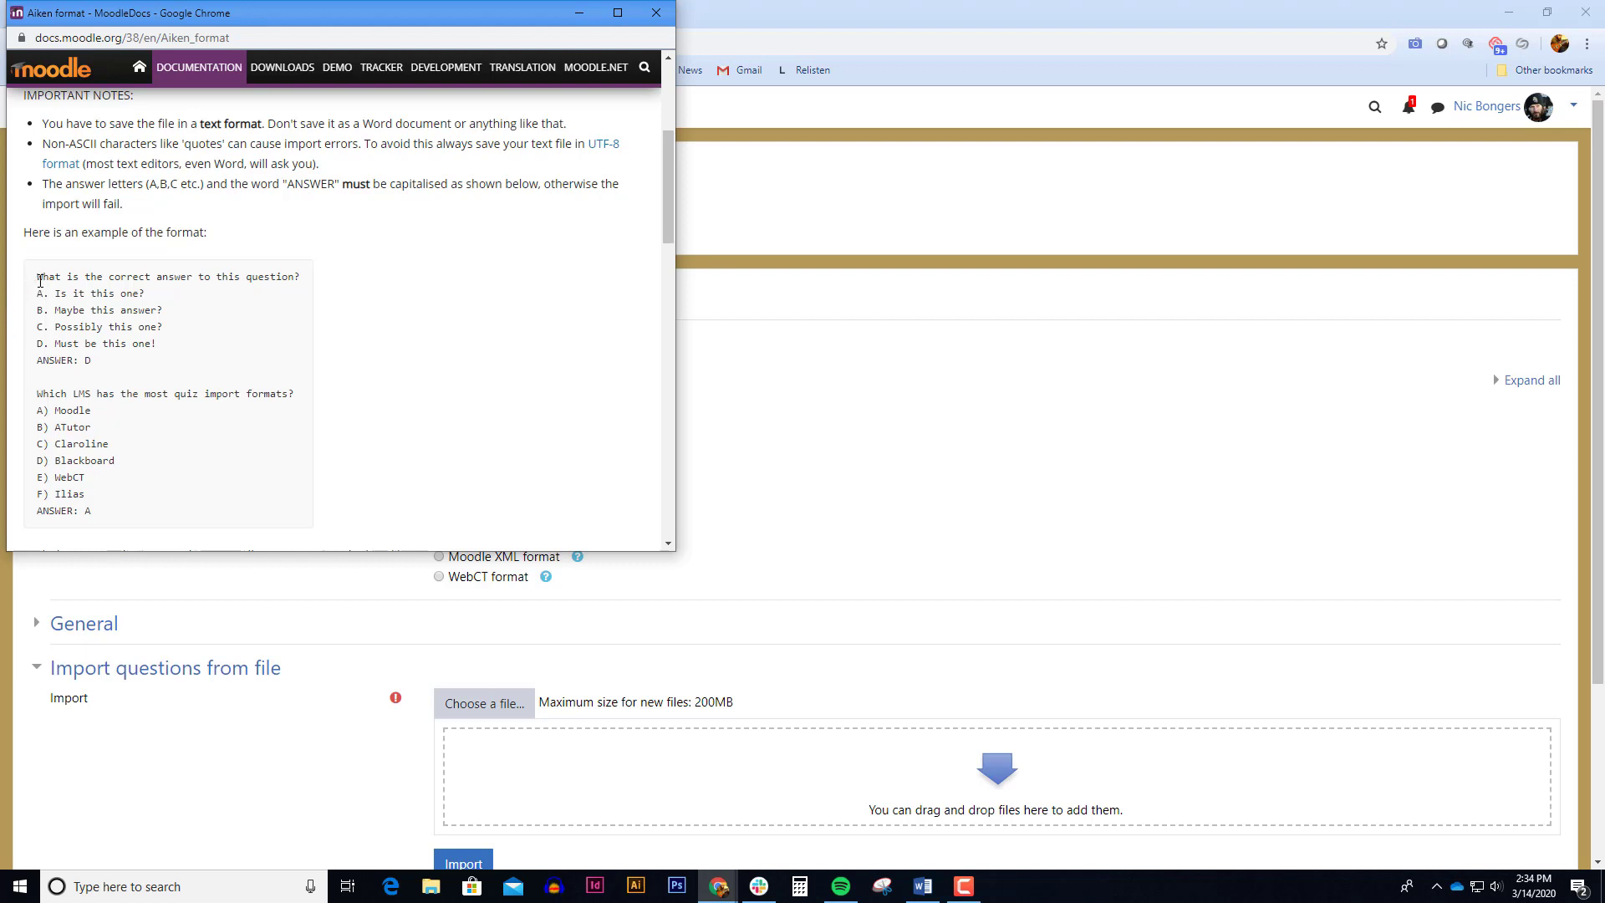
drag(36, 276, 92, 359)
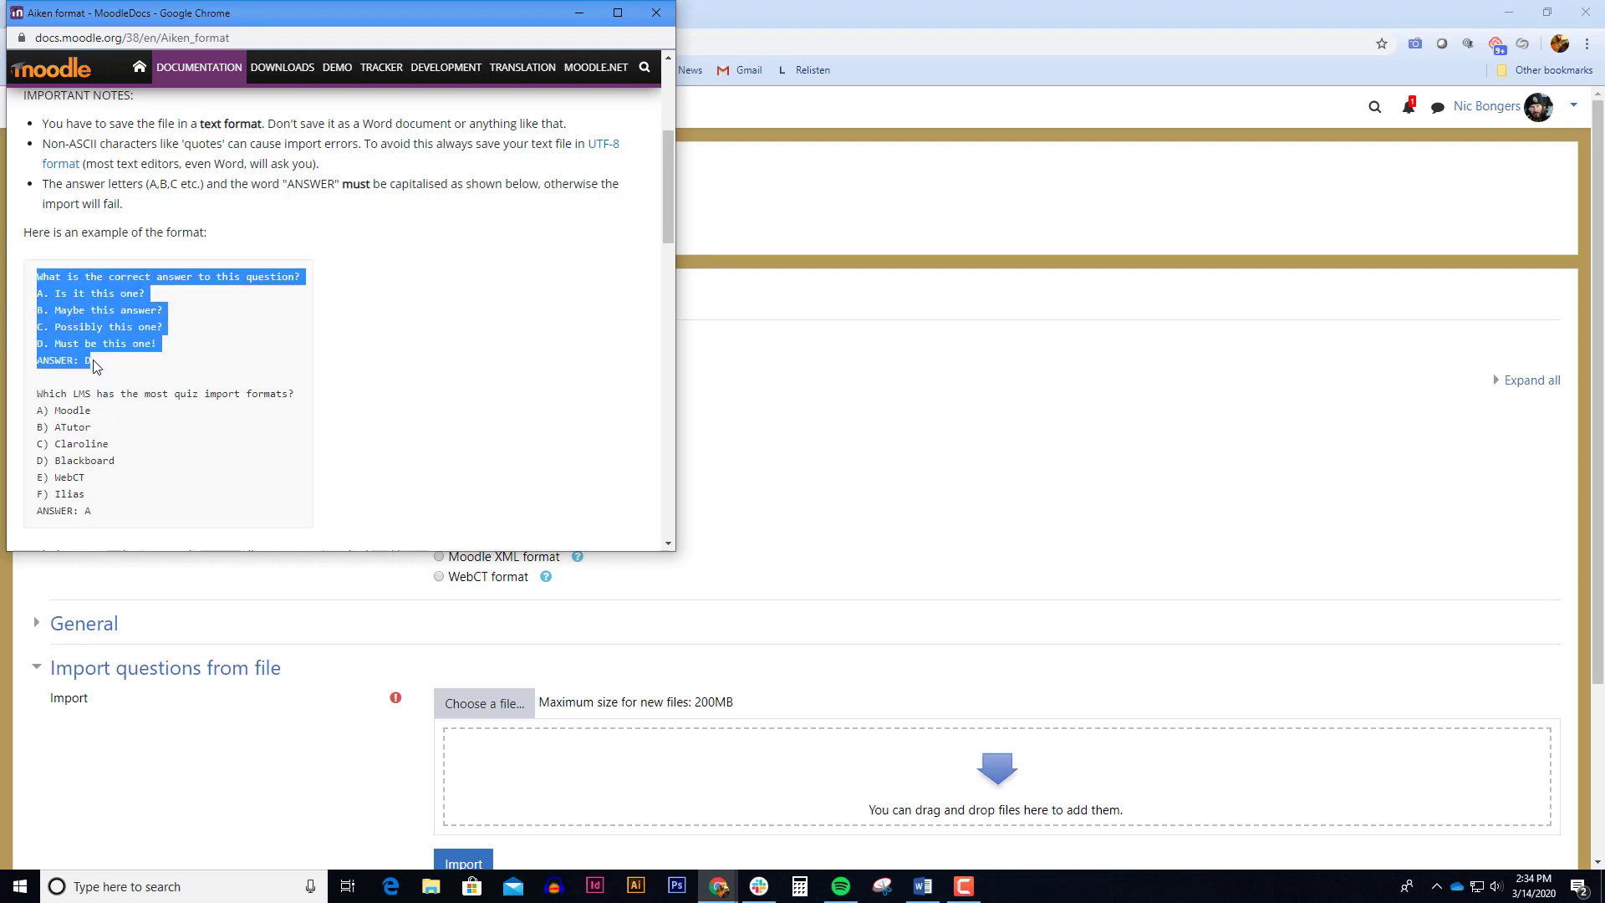
right_click(92, 350)
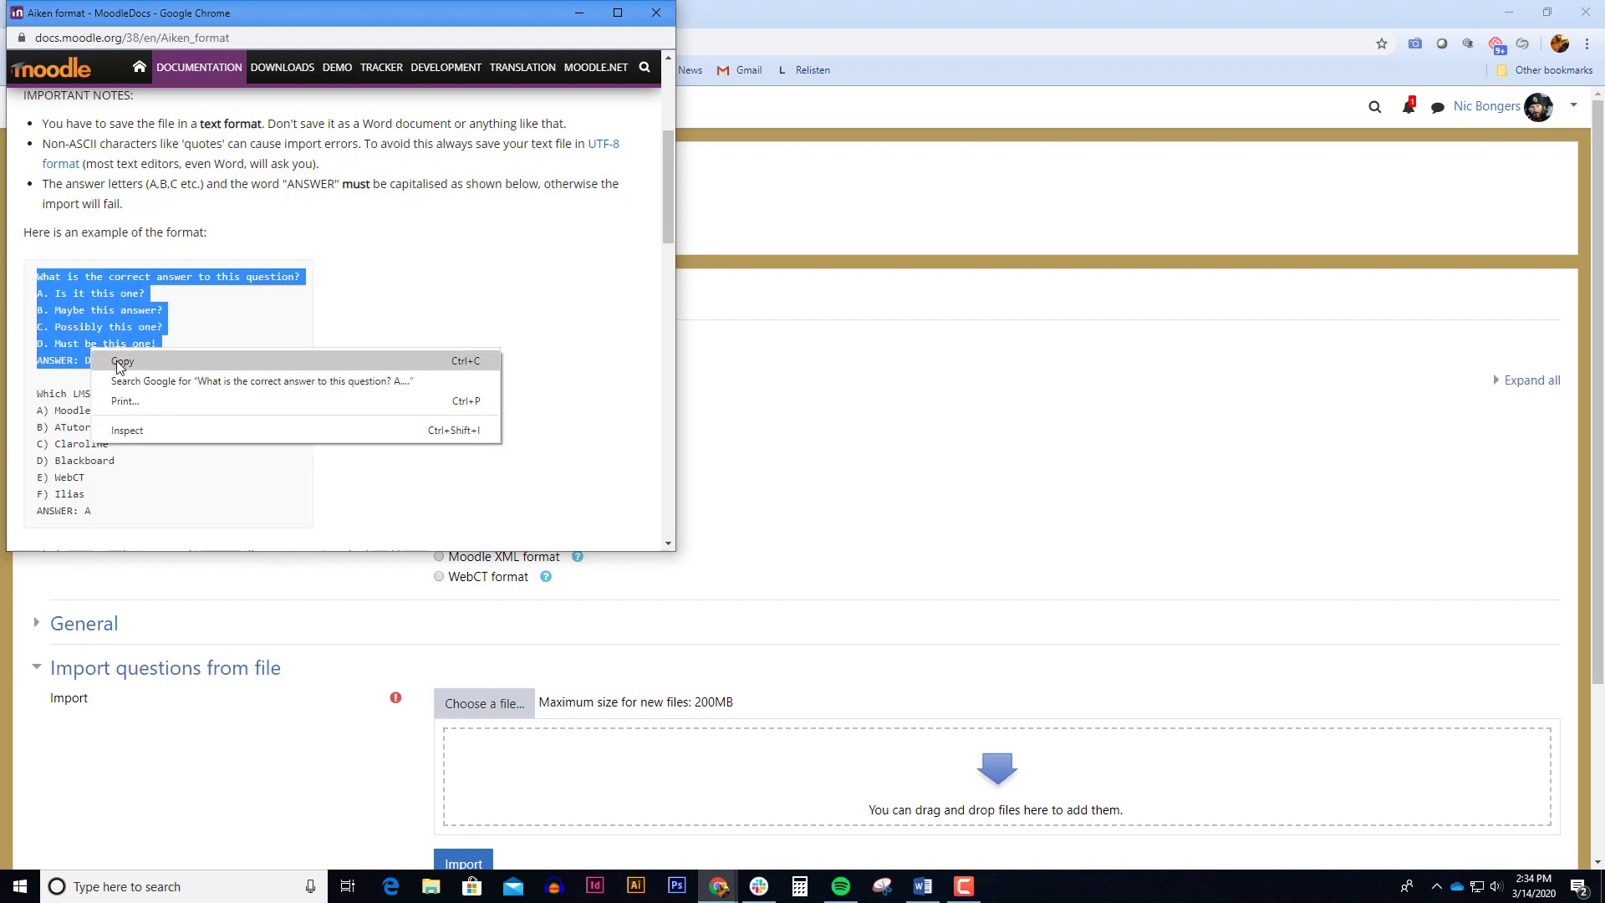
click(117, 361)
- Show the desktop and launch Notepad by searching the taskbar for 'note'
key(super+d)
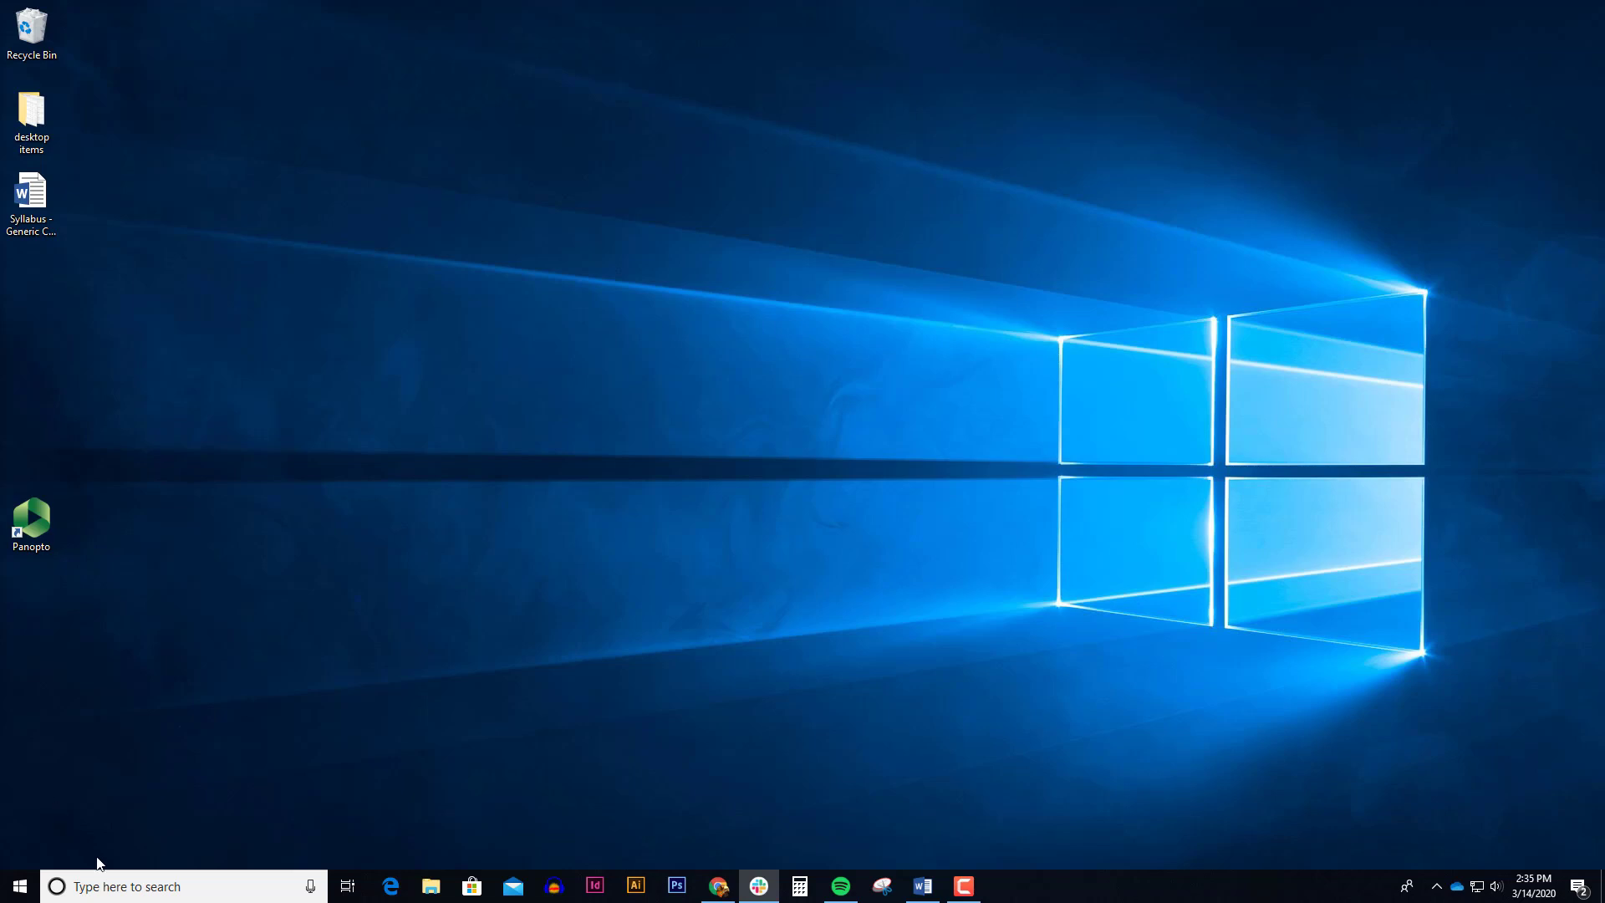
click(112, 884)
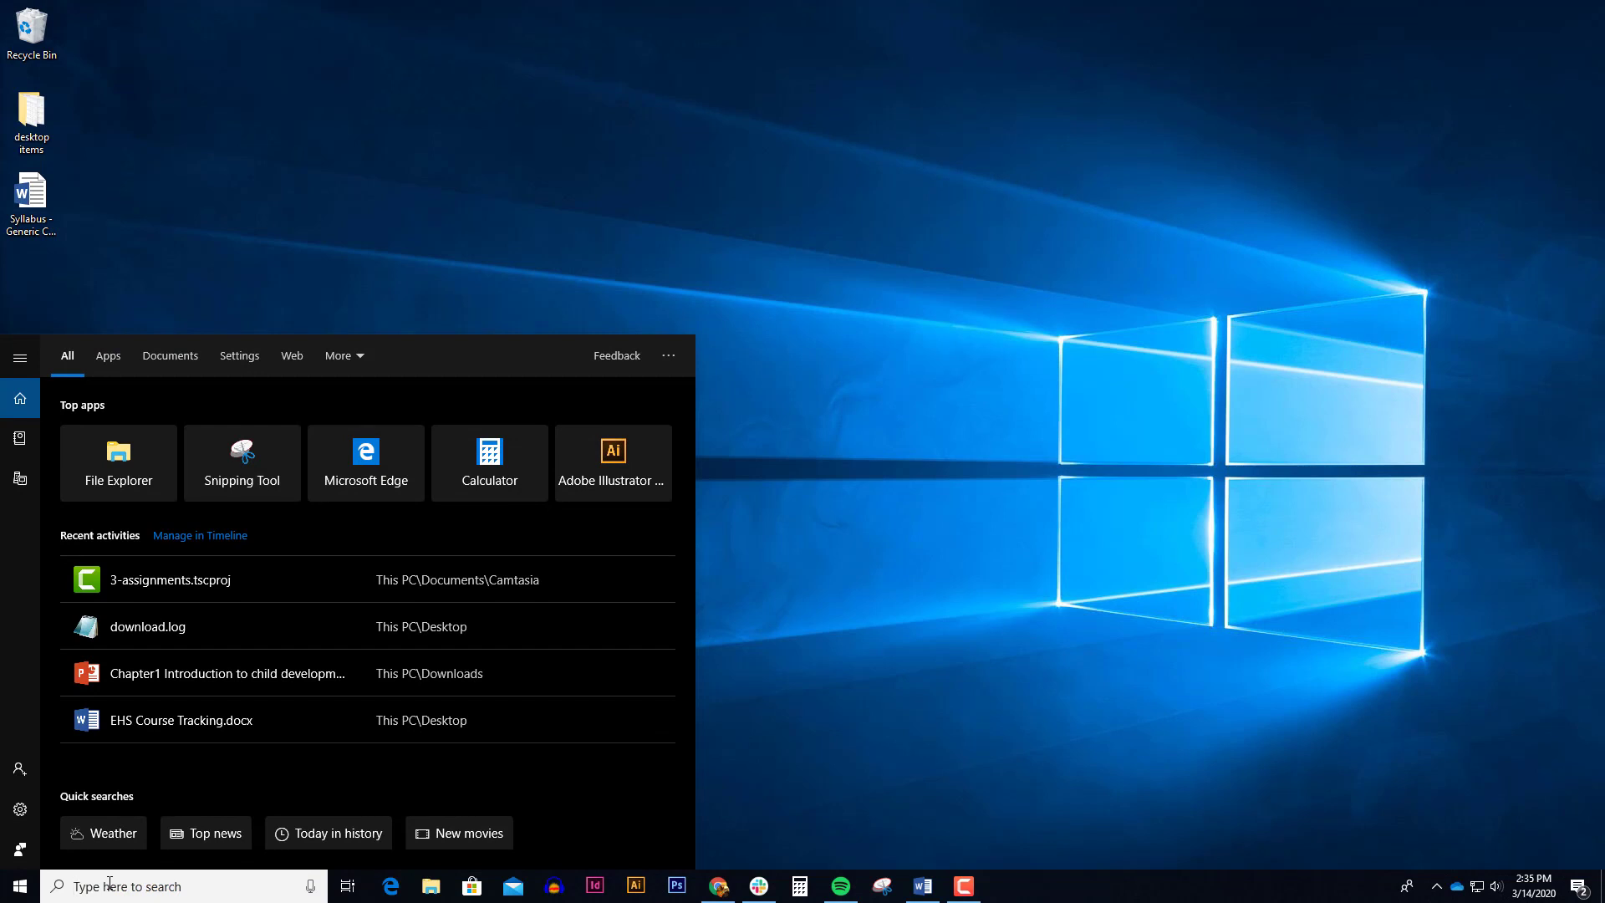
text(no)
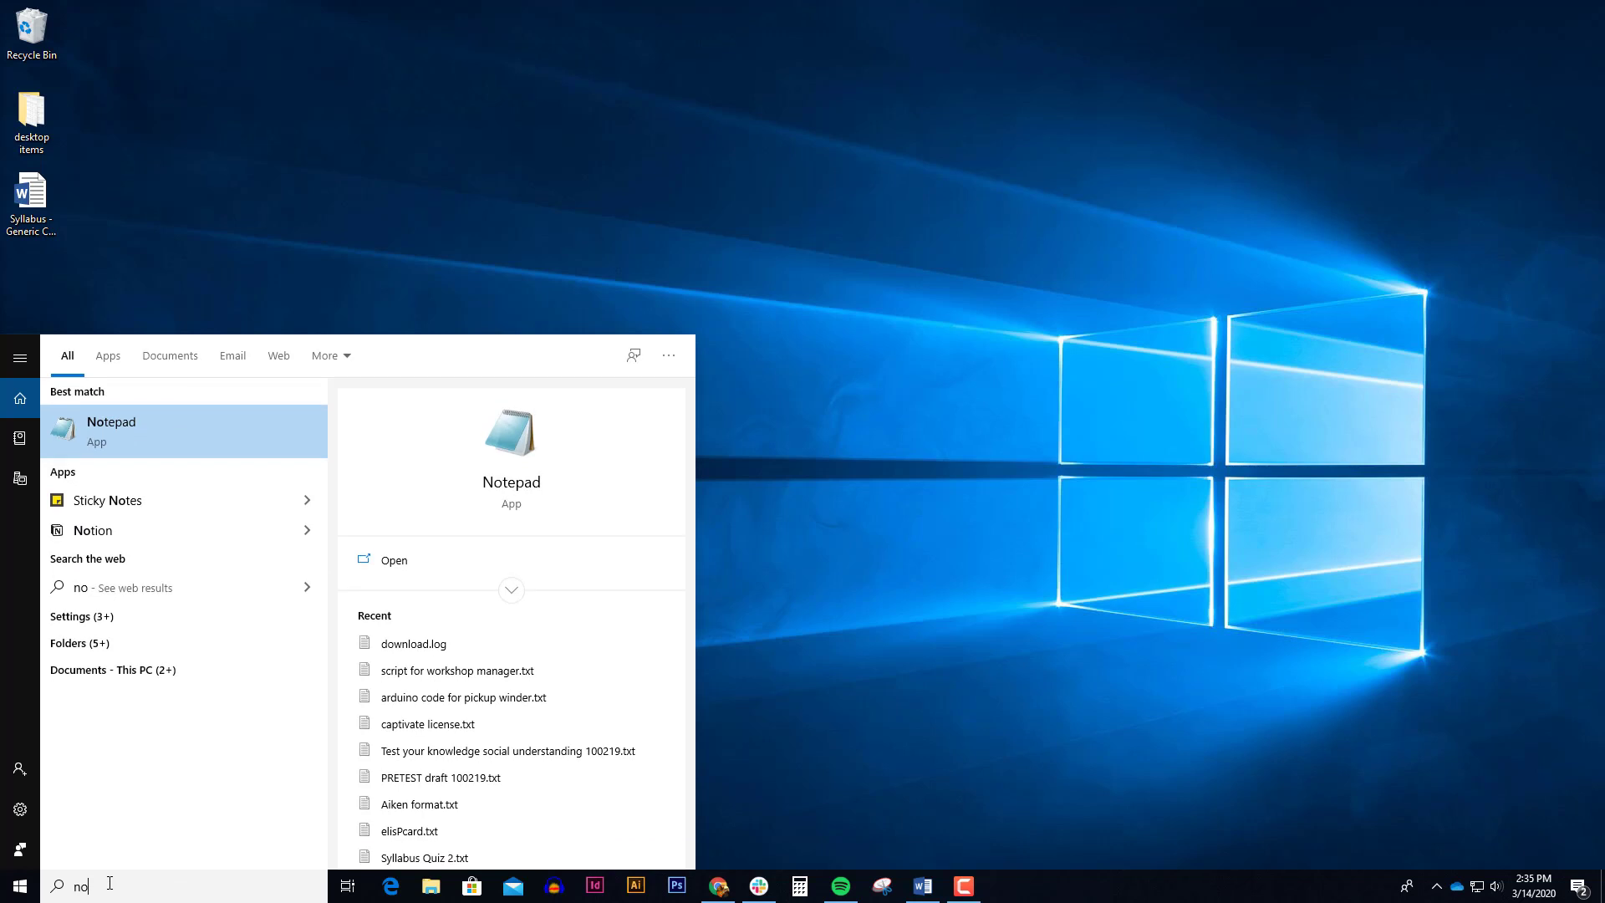
text(te)
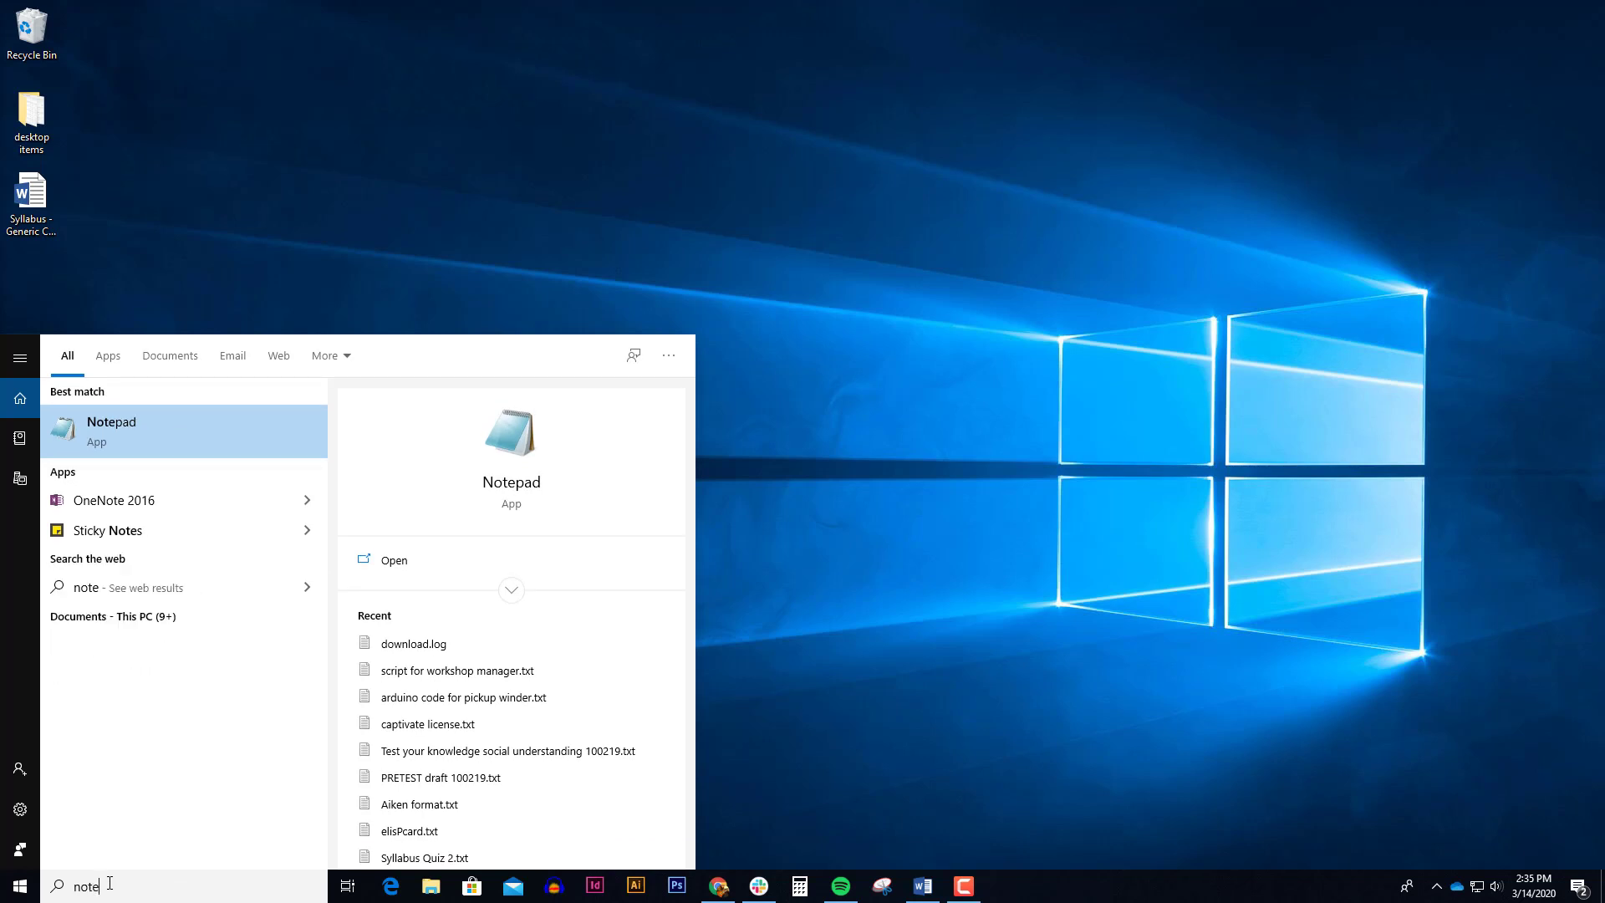
click(131, 435)
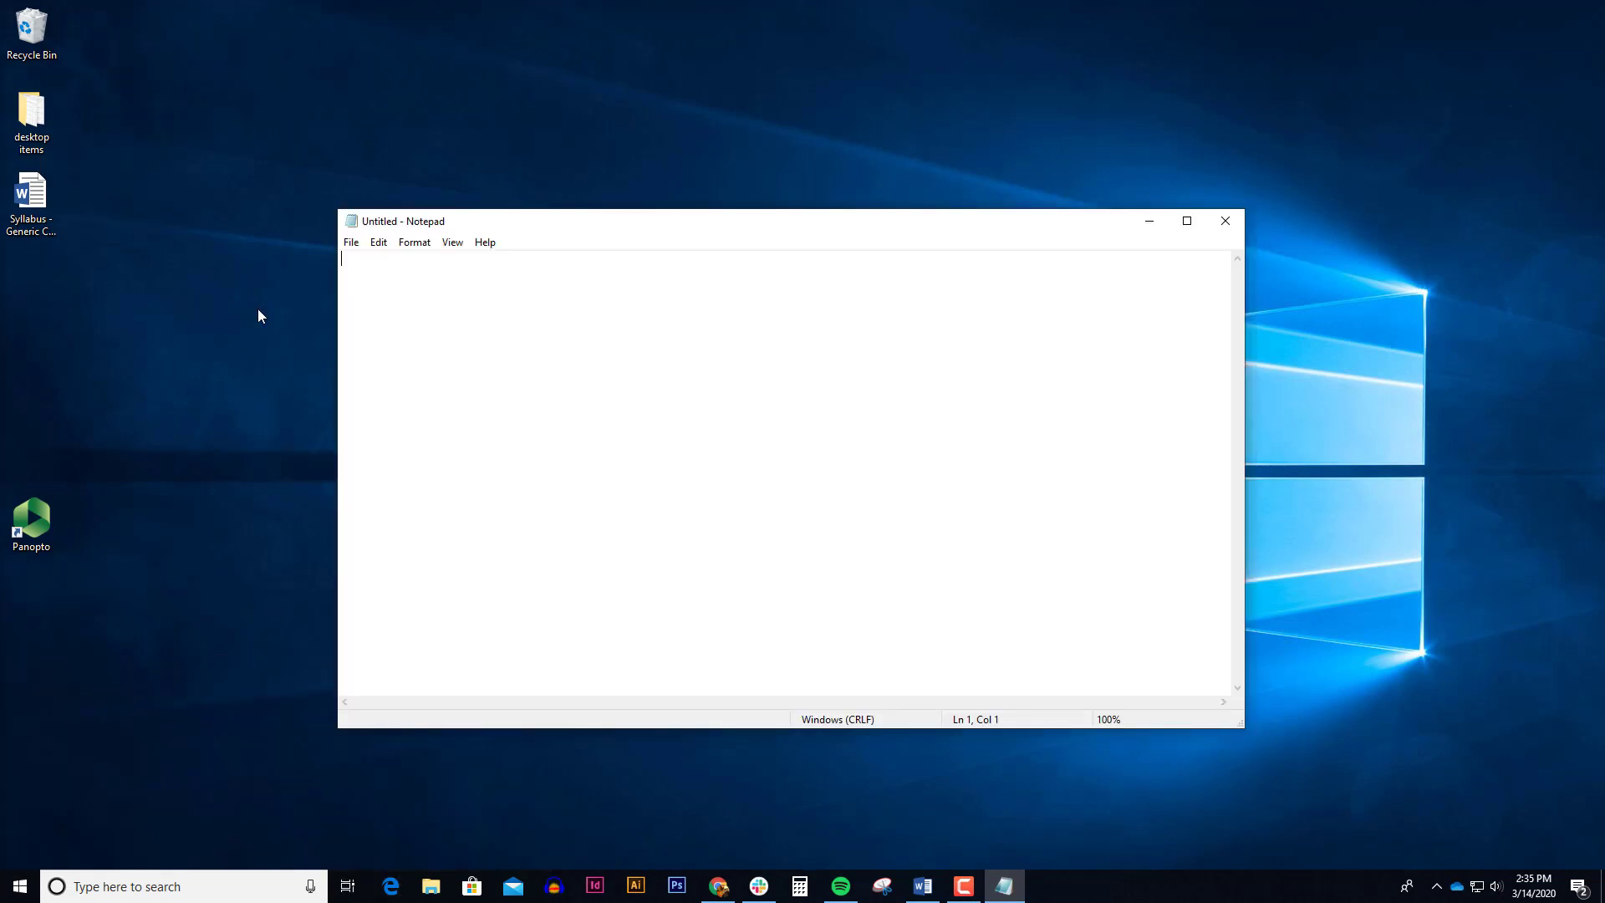
- Paste the copied Aiken question into Notepad four times, separated by blank lines
click(378, 243)
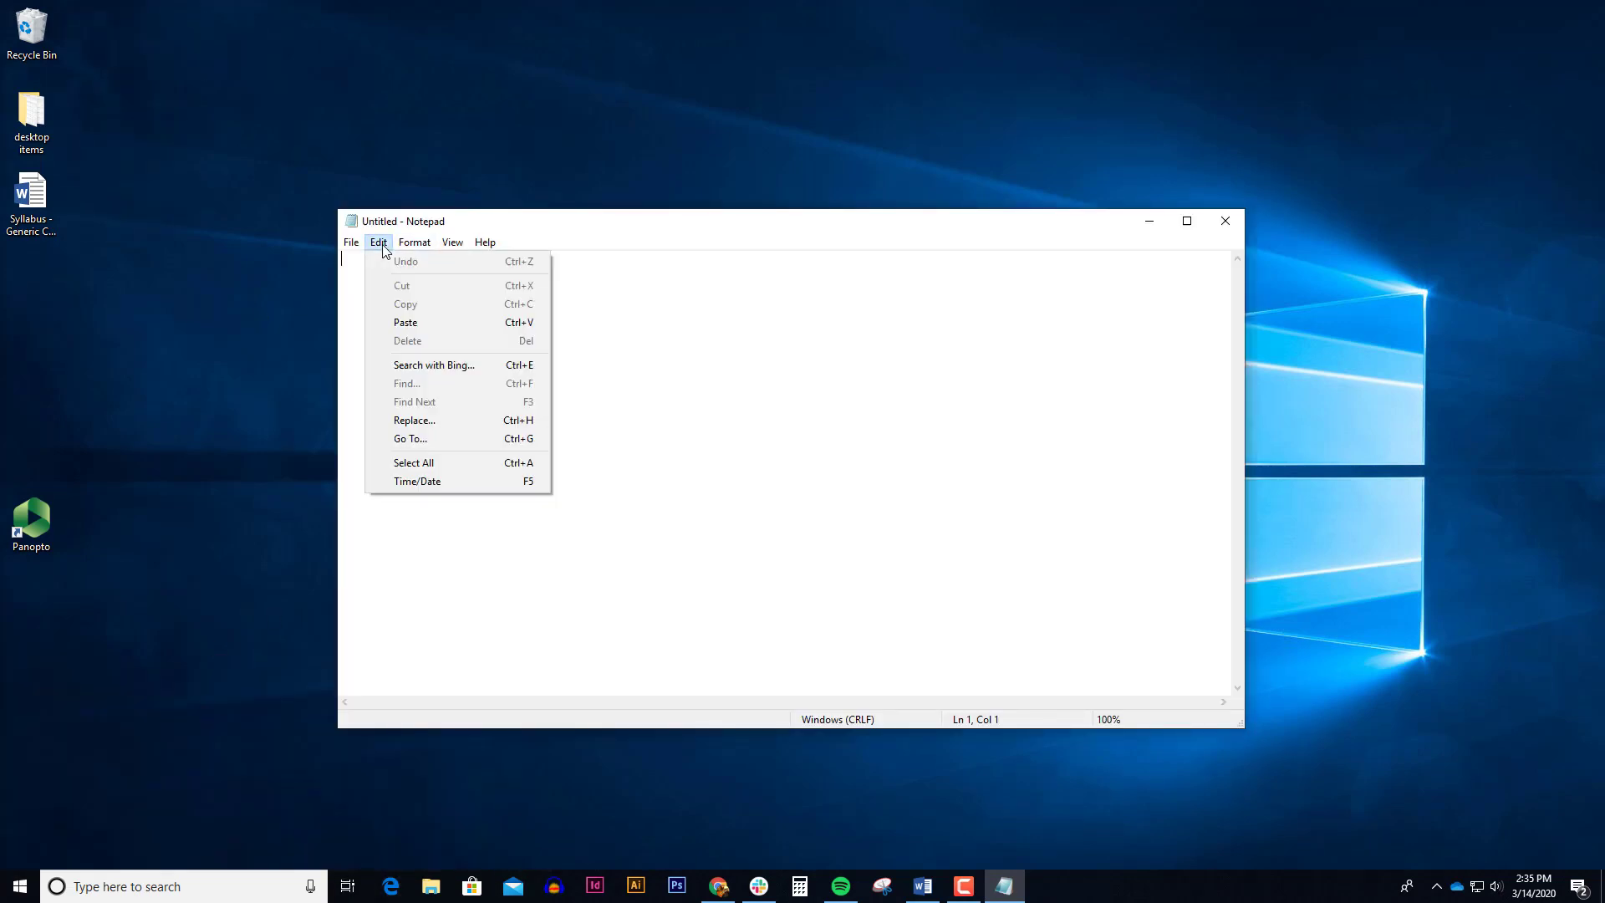
click(425, 326)
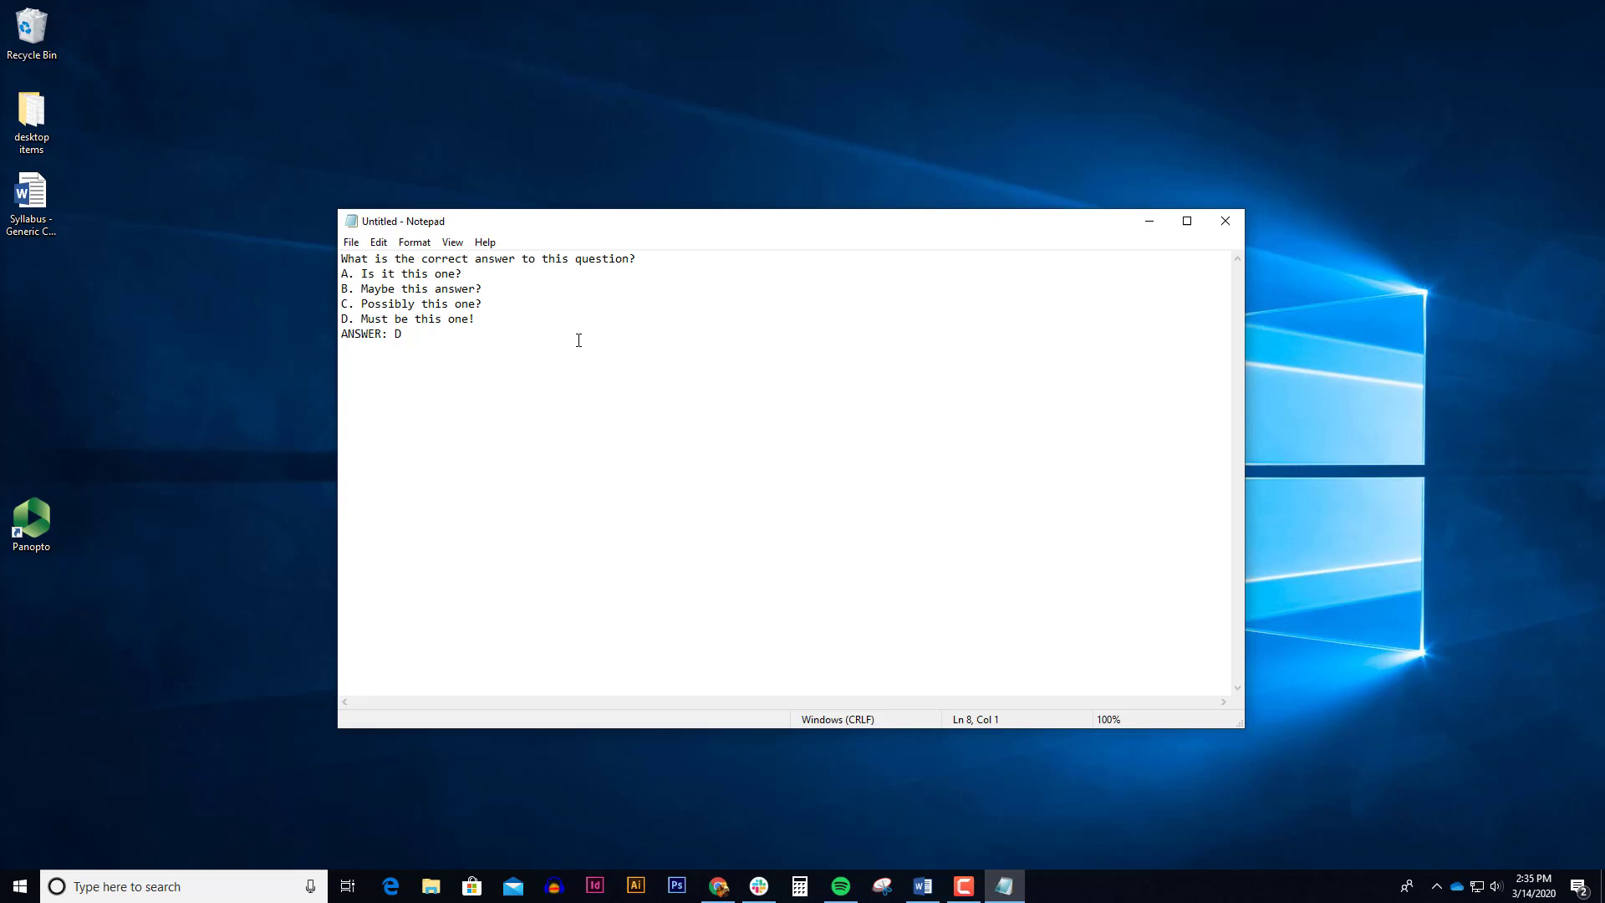
key(ctrl+v)
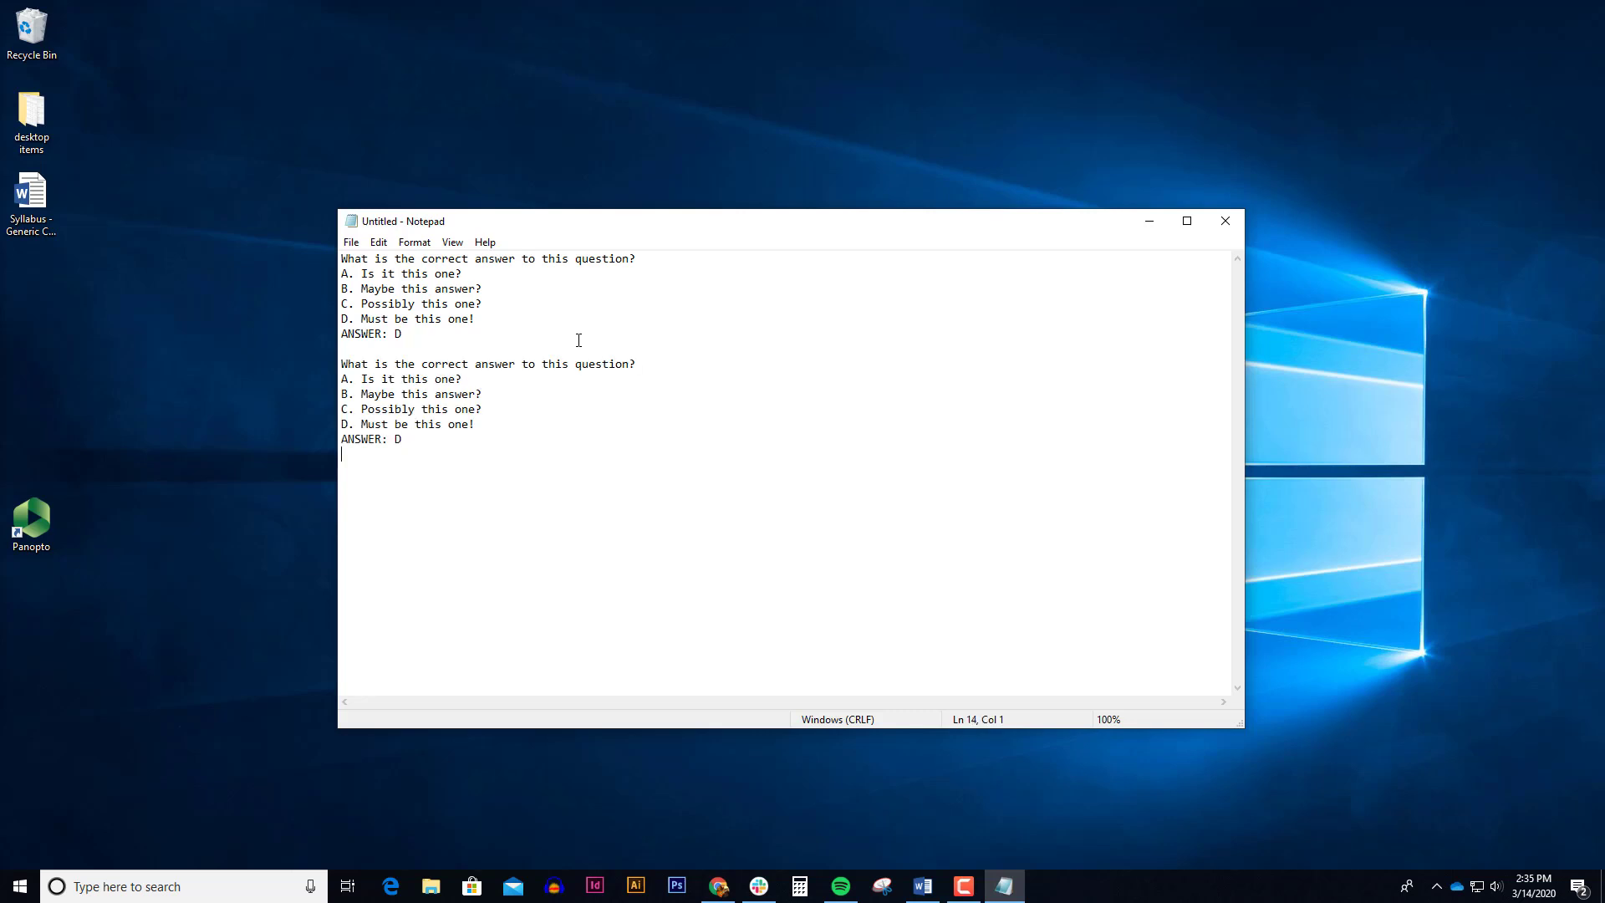
key(Return)
text(What is the correct answer to this question? A. Is it this one? B. Maybe this answer? C. Possibly this one? D. Must be this one! ANSWER: D)
text(What is the correct answer to this question? A. Is it this one? B. Maybe this answer? C. Possibly this one? D. Must be this one! ANSWER: D)
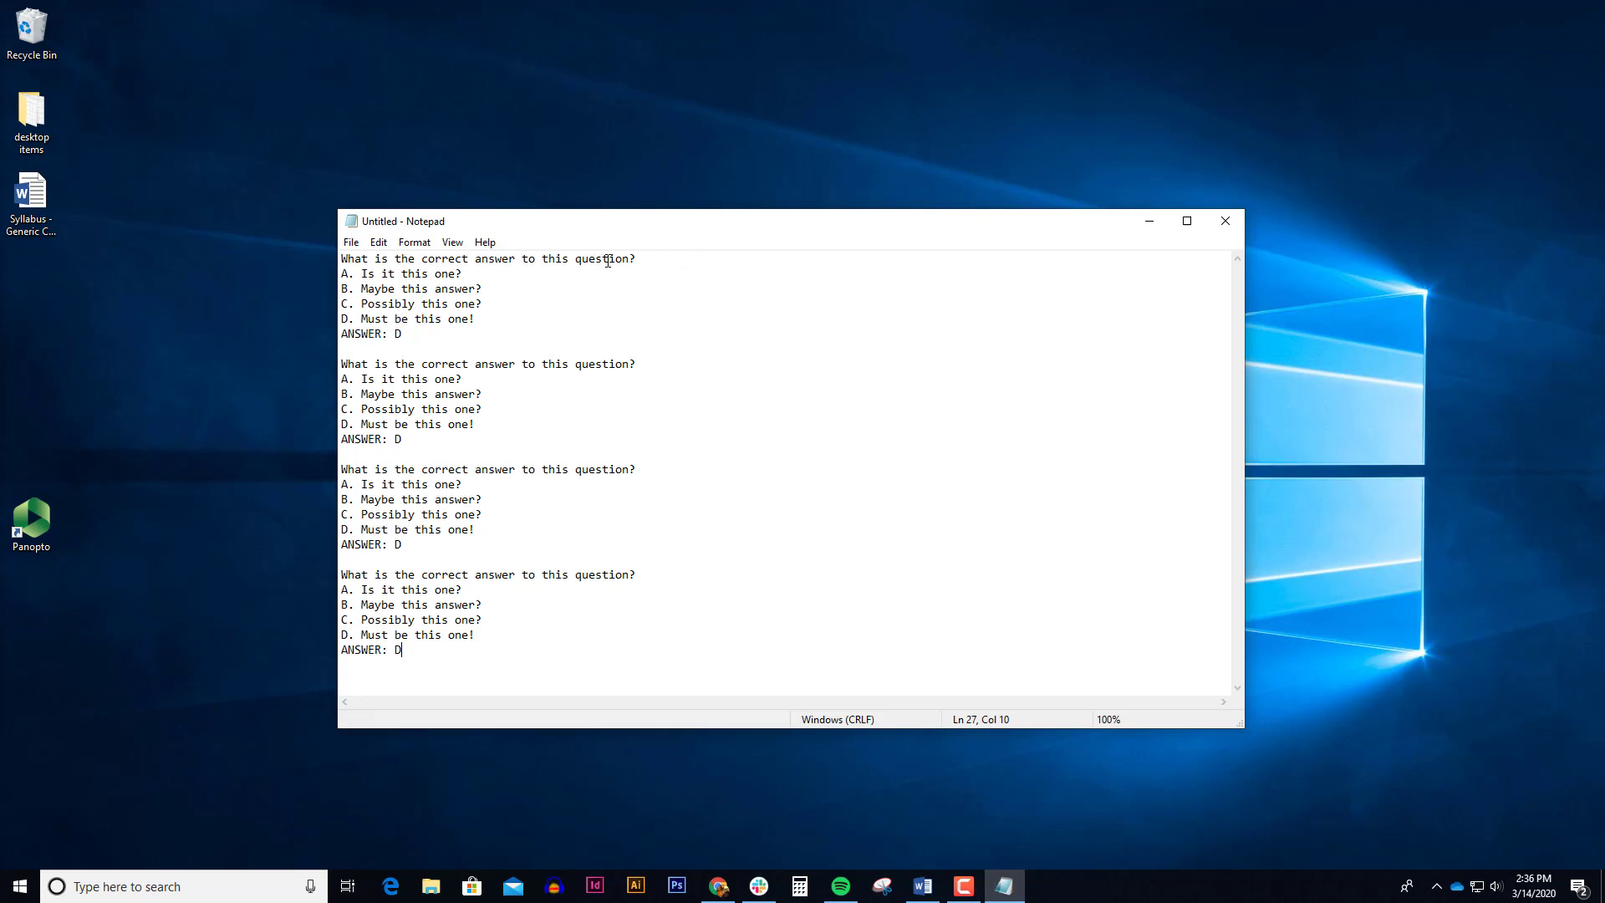
- Replace the first question's wording with 'Is thie REALLY question?' and choice 'A. Yes'
drag(570, 259, 464, 274)
text(Is thie REALLY question? A. )
text(Yes)
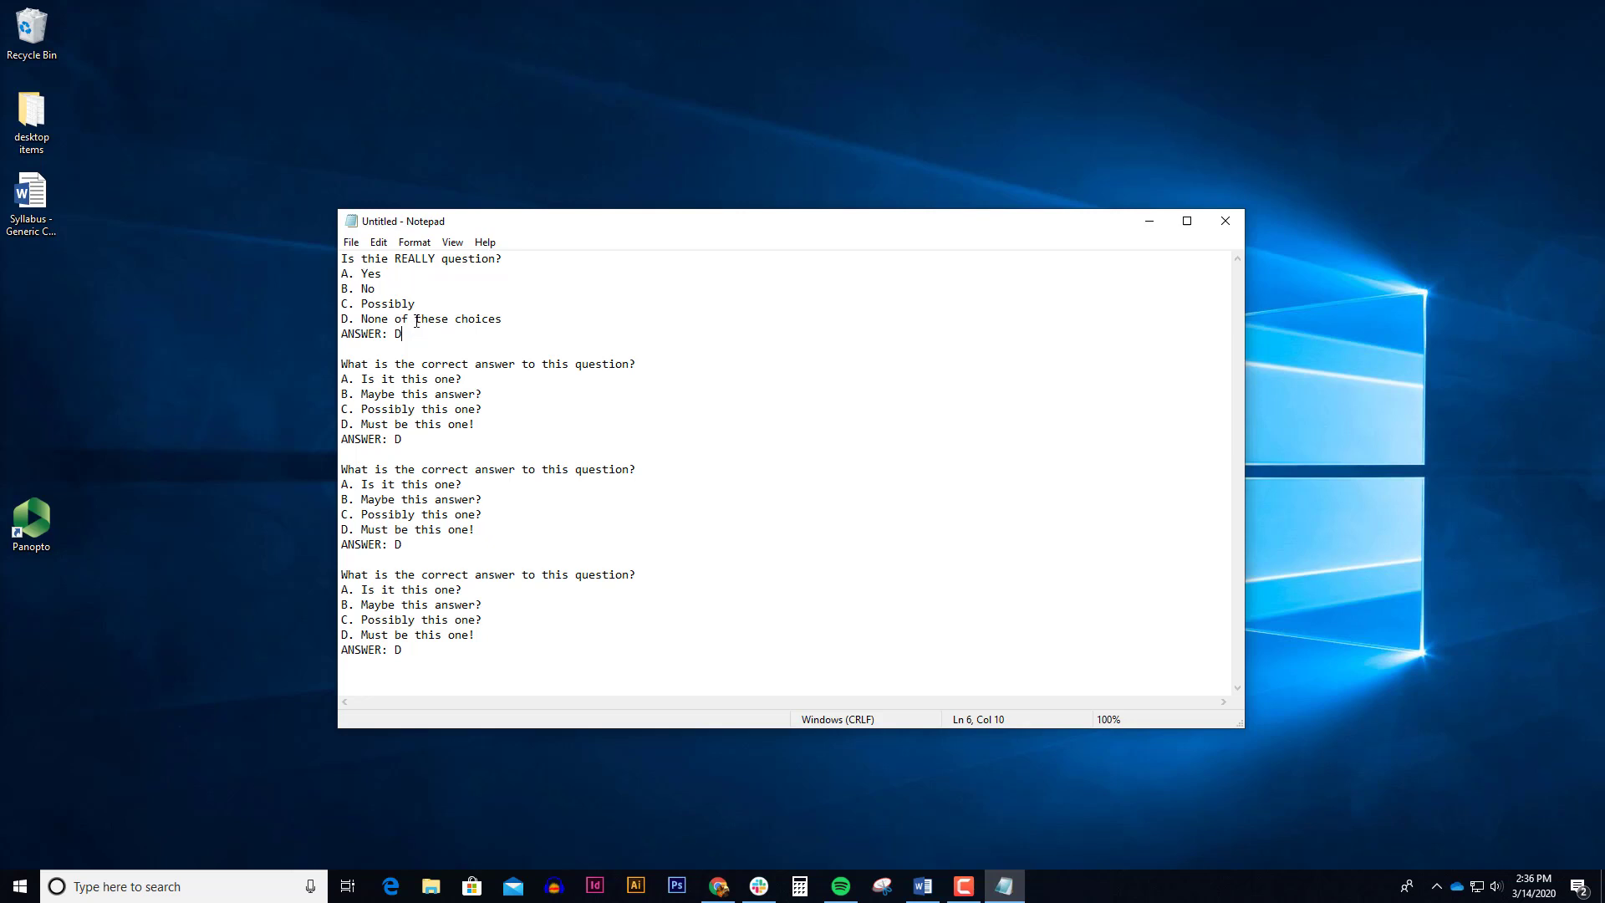
drag(417, 321, 504, 321)
click(361, 321)
- Change the first answer line to ANSWER: A and fix the typo 'thie' to 'this'
click(405, 334)
key(BackSpace)
text(A)
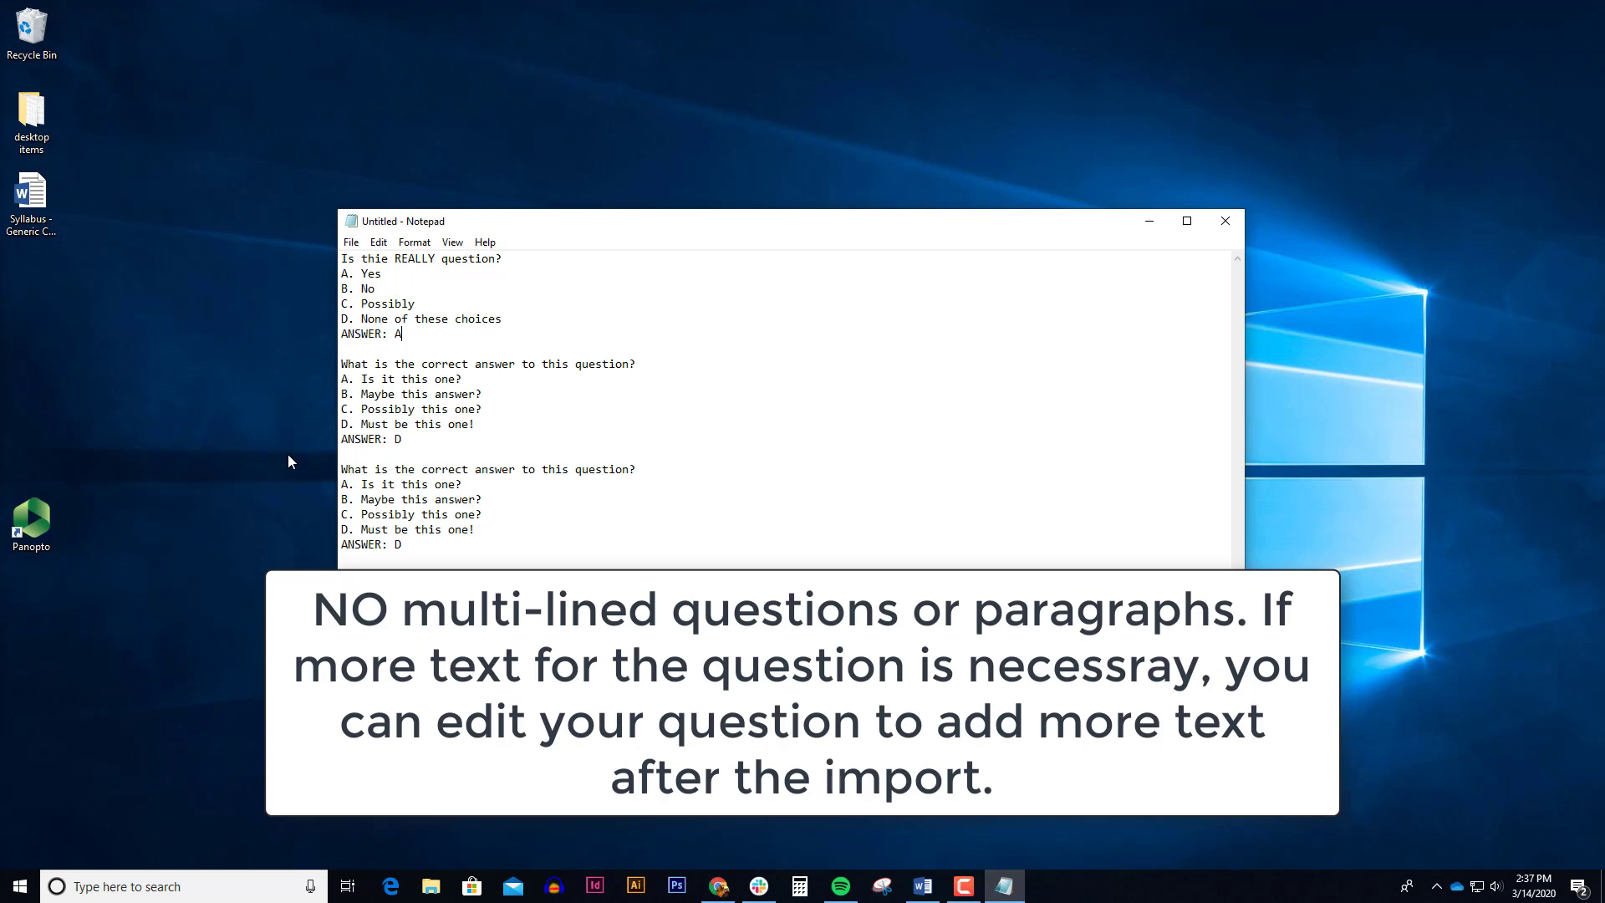
click(390, 259)
key(BackSpace)
text(s)
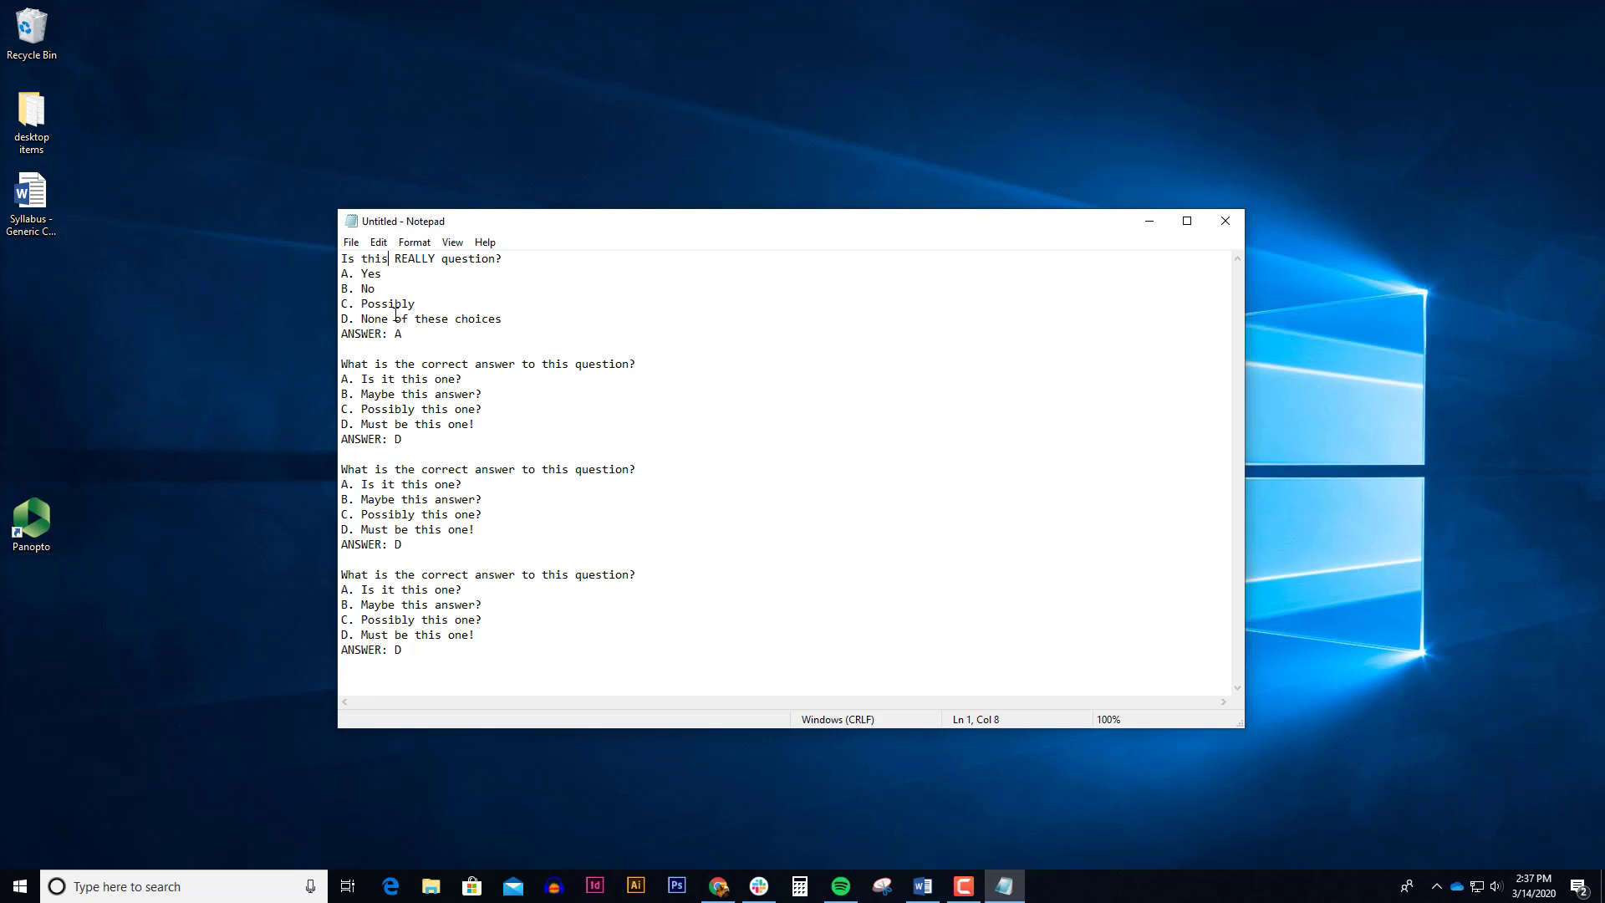
- Save As quiz1.txt on the Desktop with UTF-8 encoding
click(351, 242)
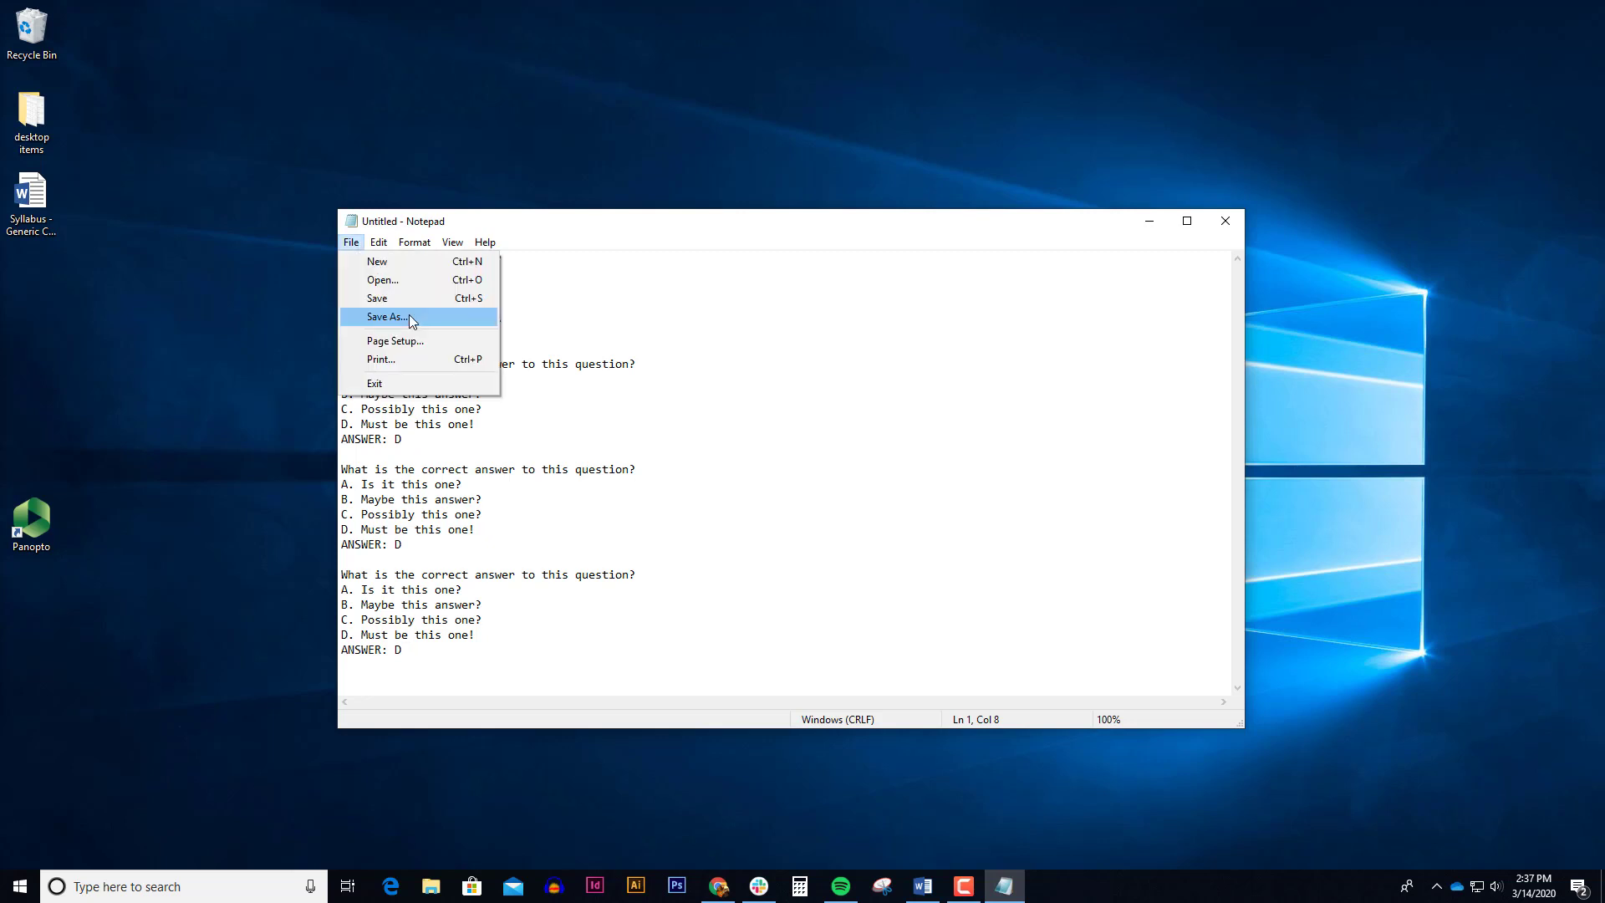
click(409, 316)
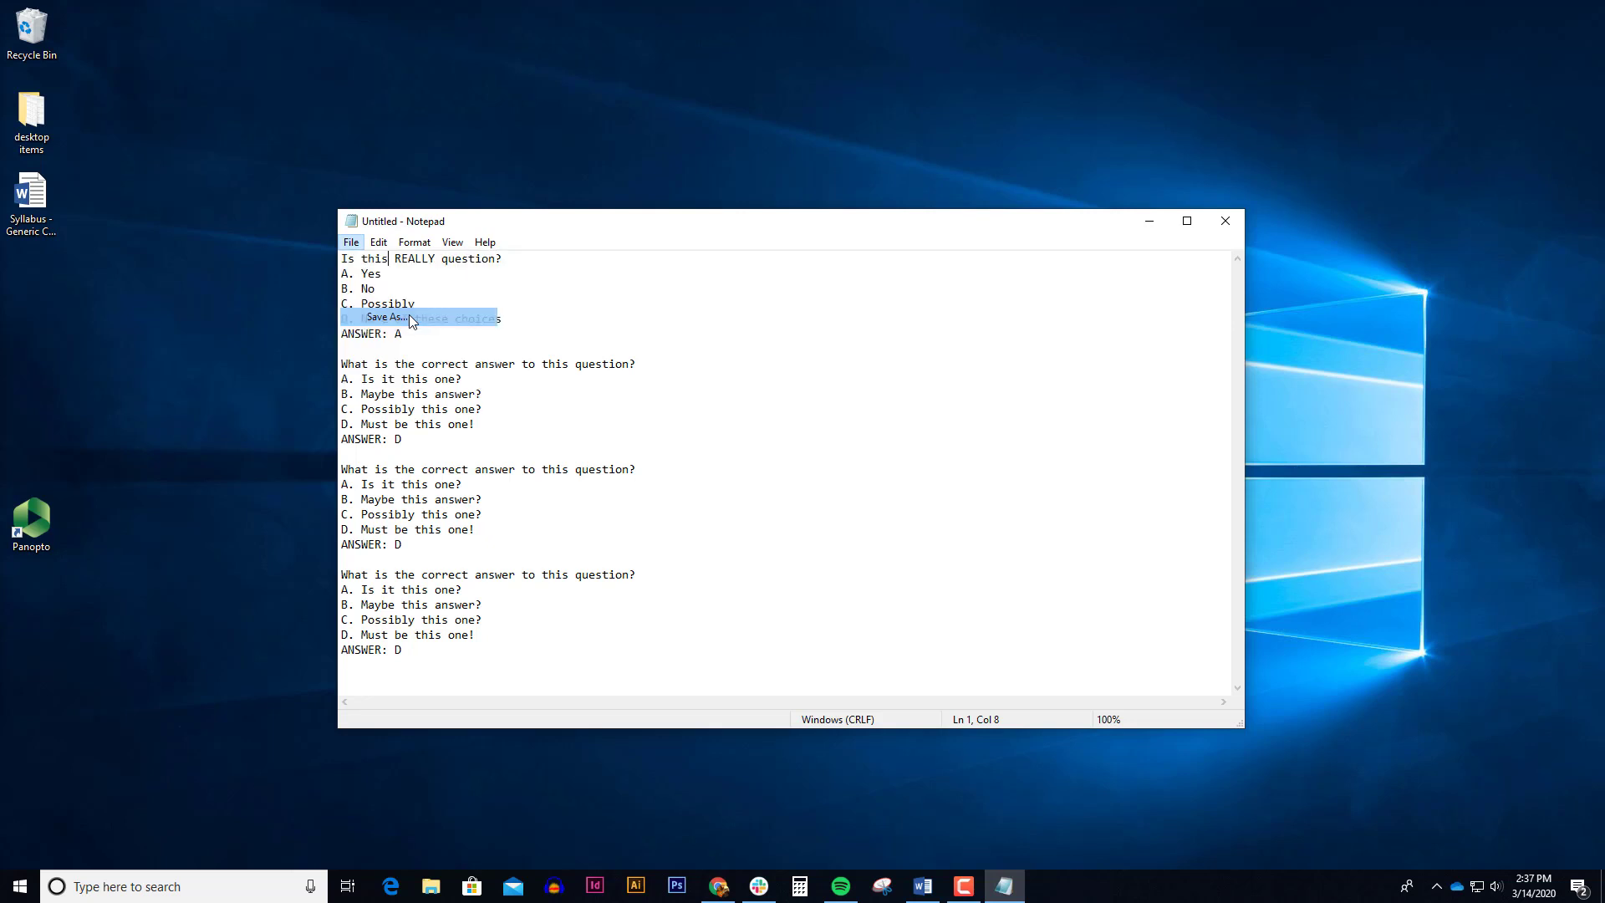
text(quiz1.txt)
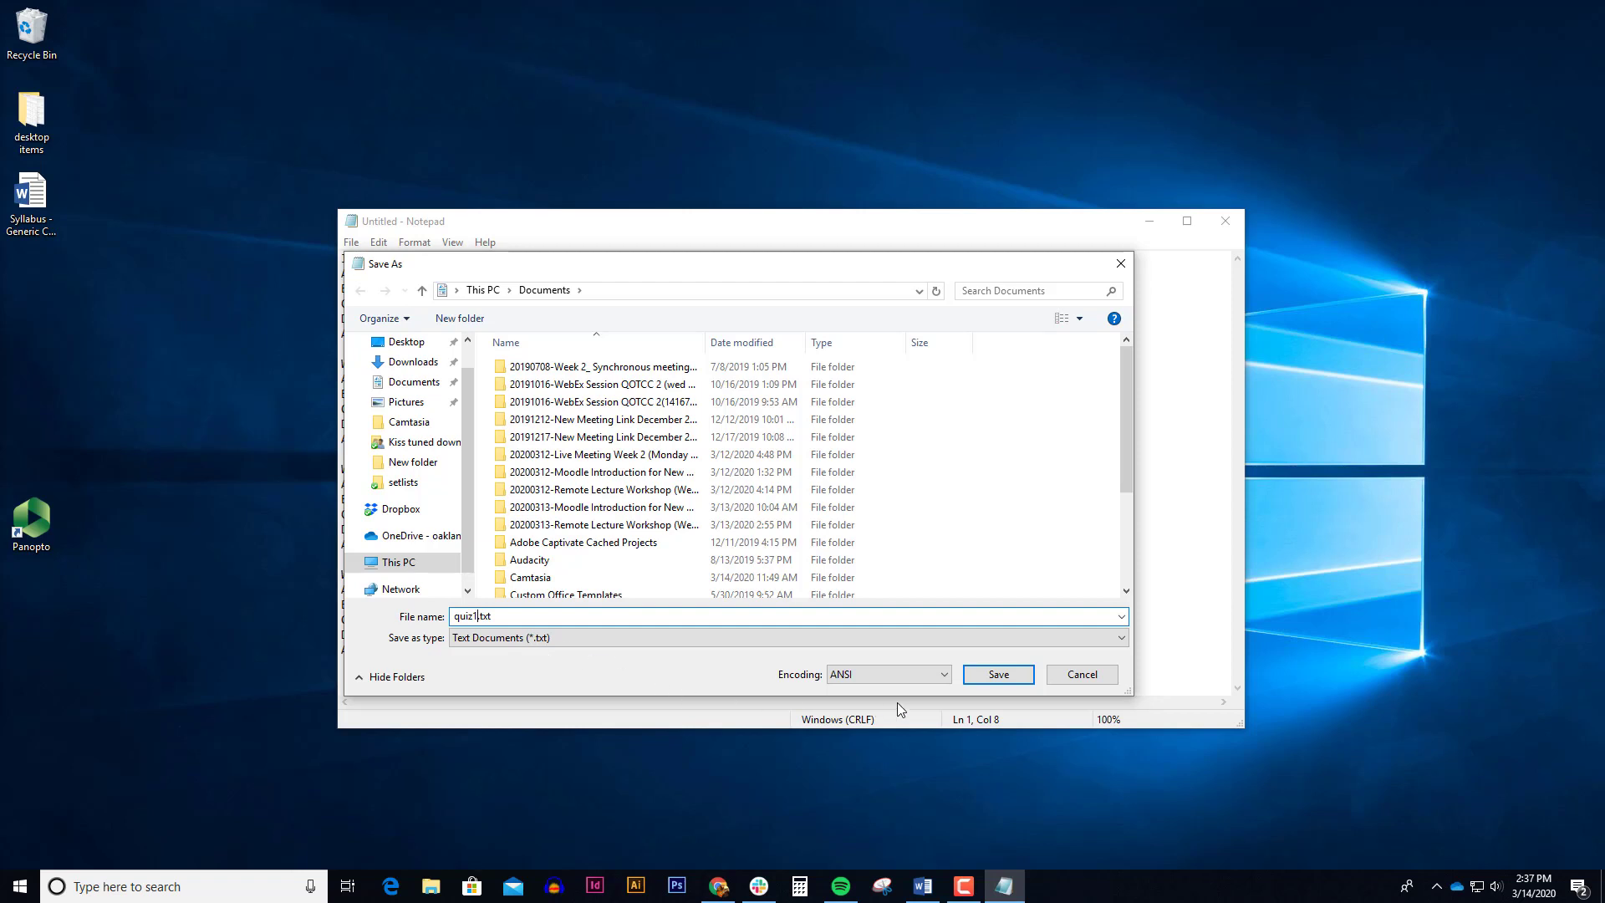
click(945, 679)
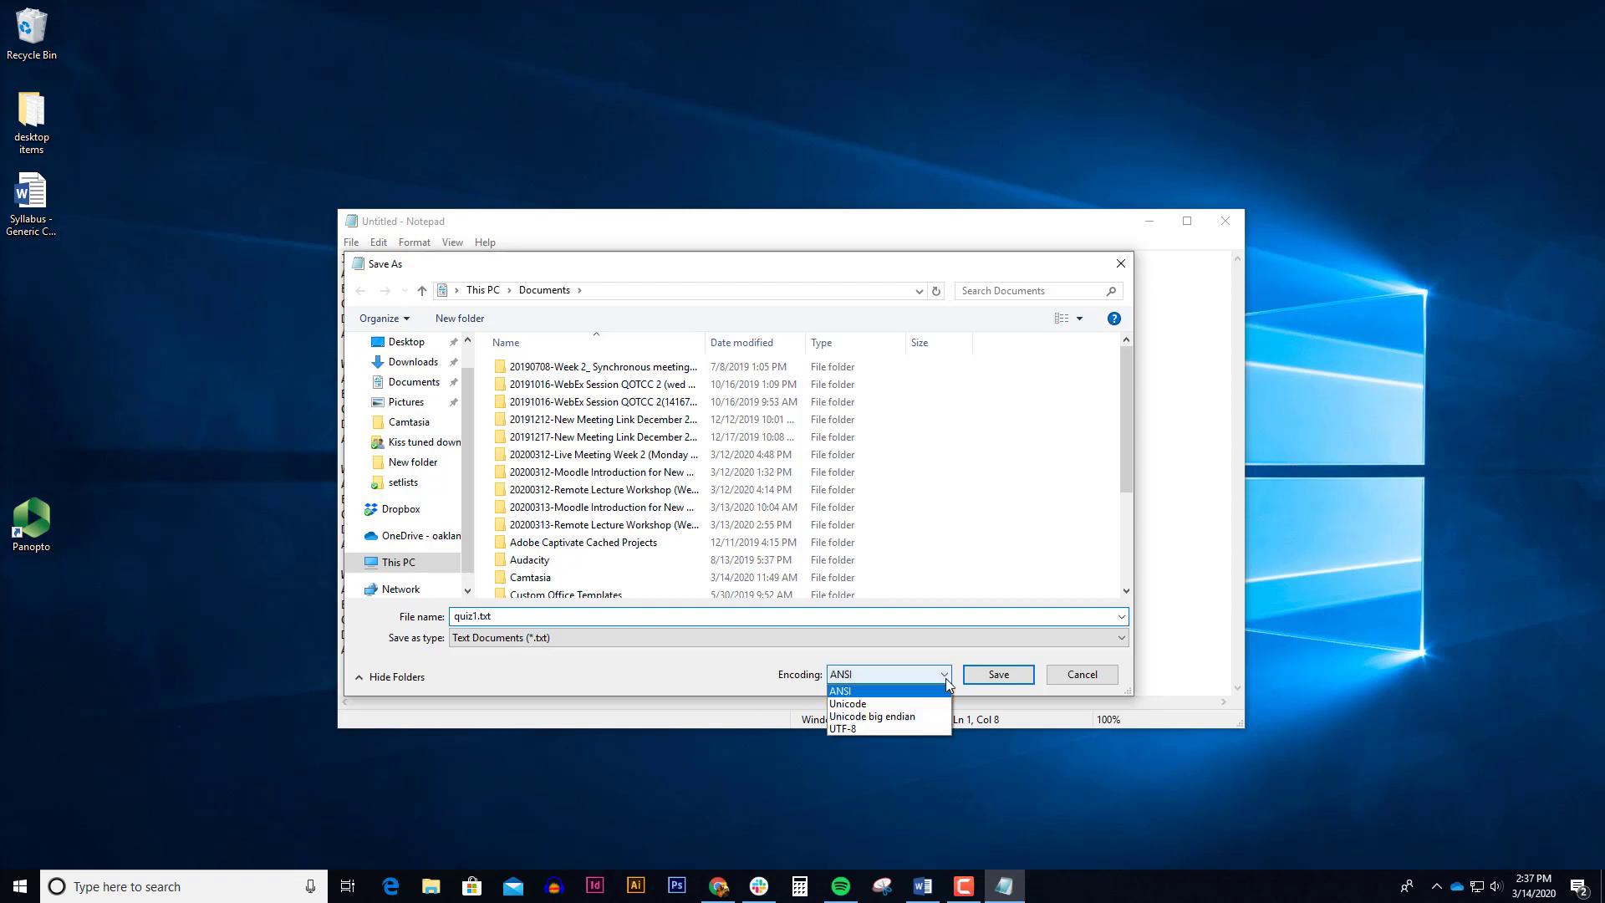
click(931, 727)
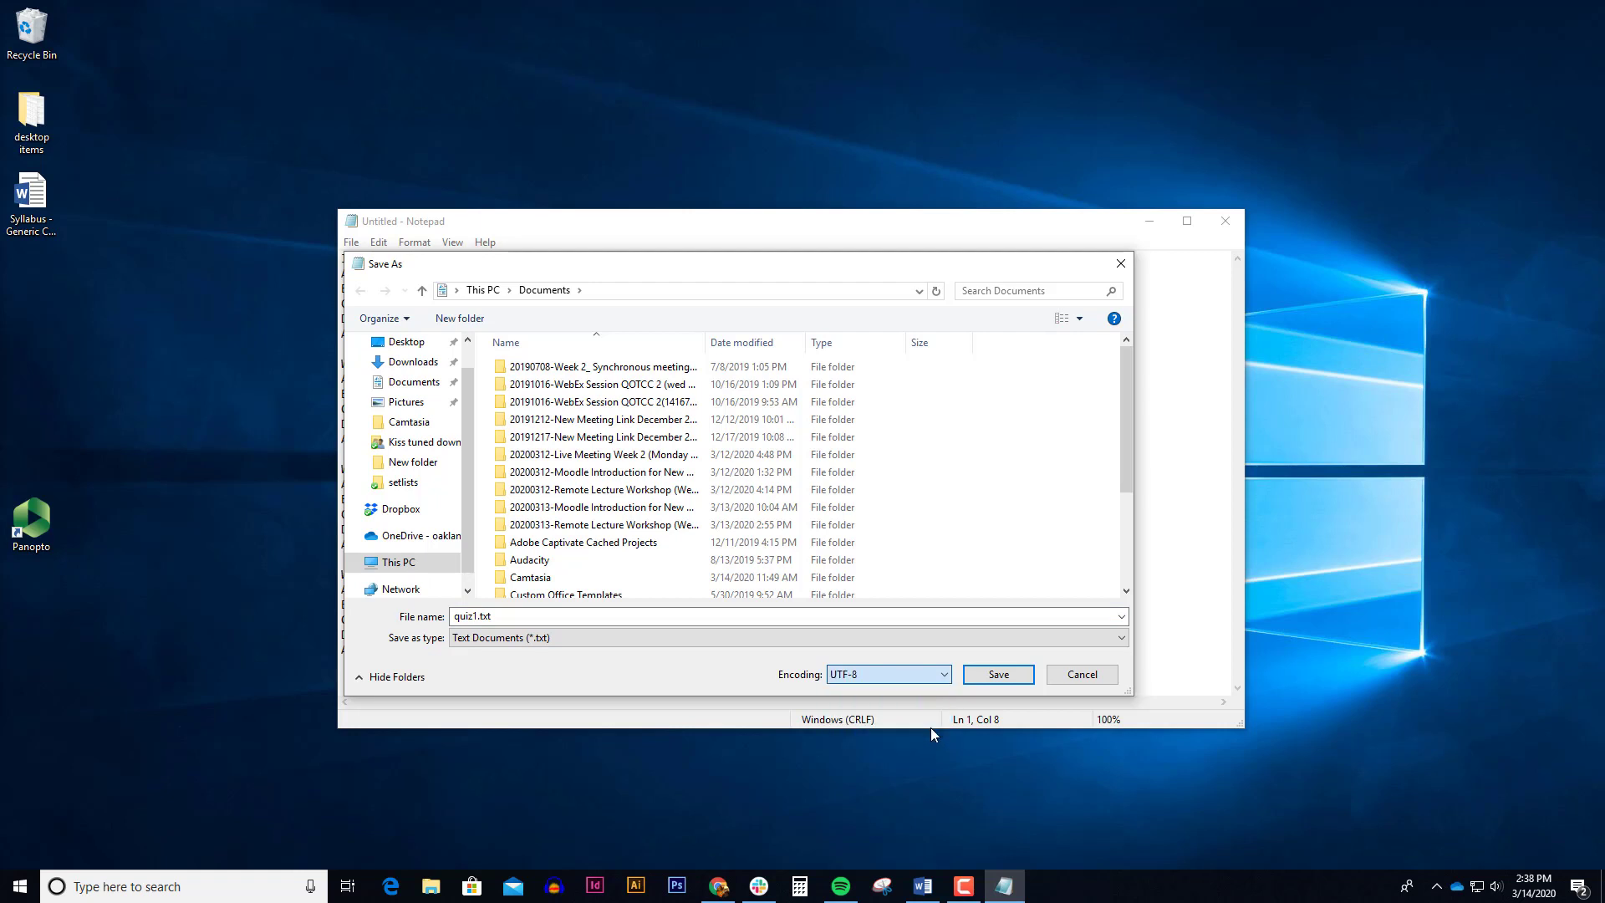
click(996, 683)
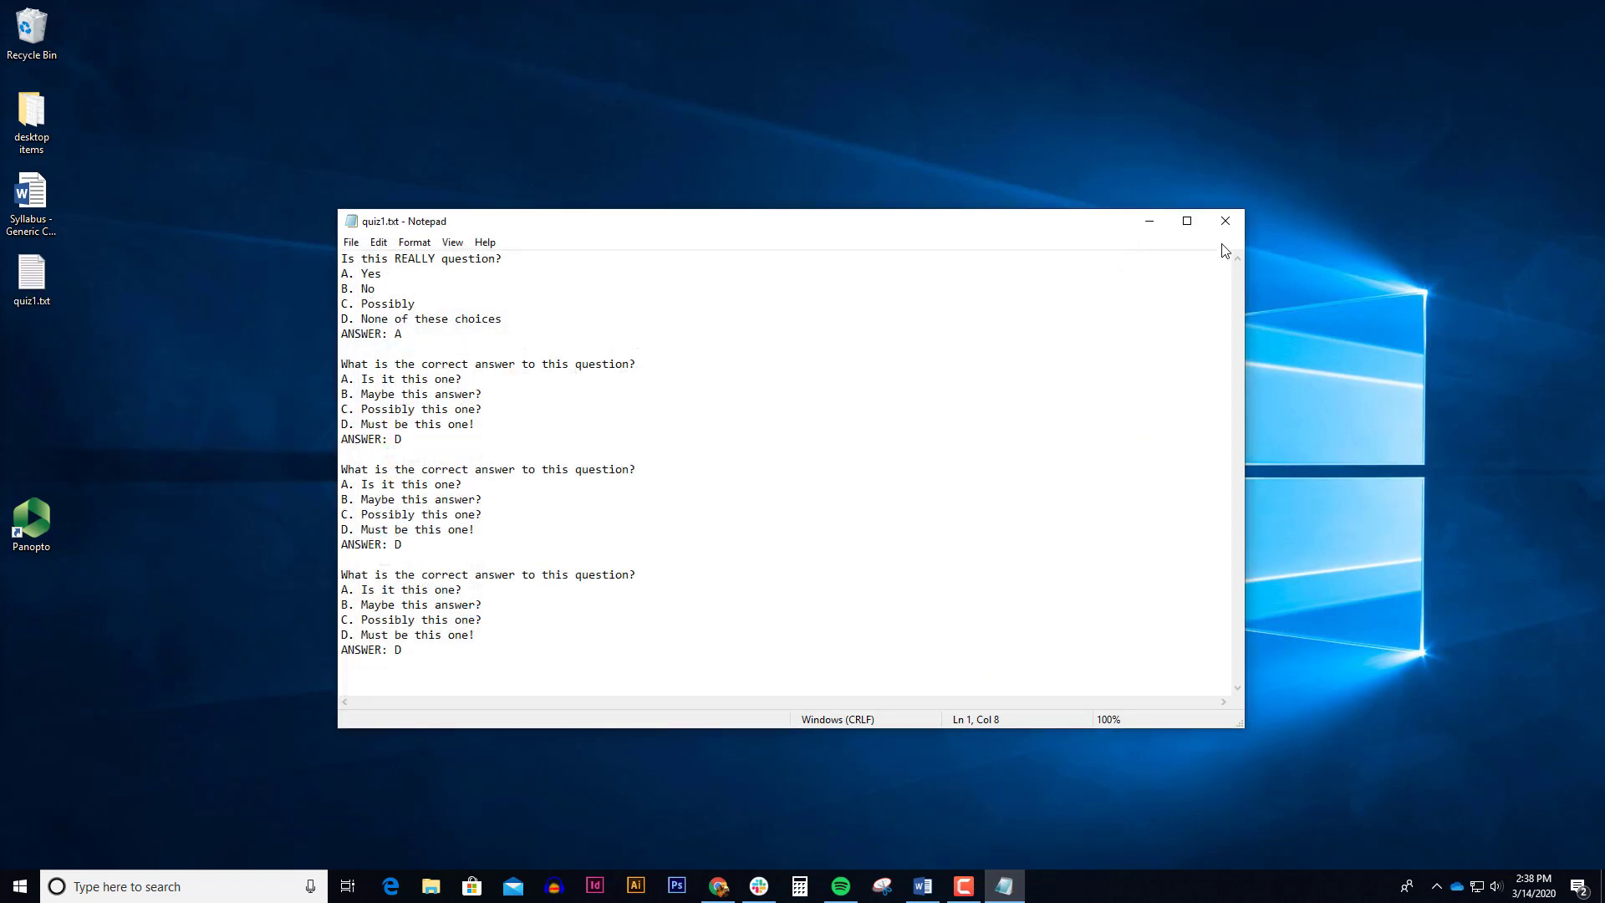
- Close quiz1.txt, switch to the Word document, and review its question and ANSWER: A line
click(1225, 223)
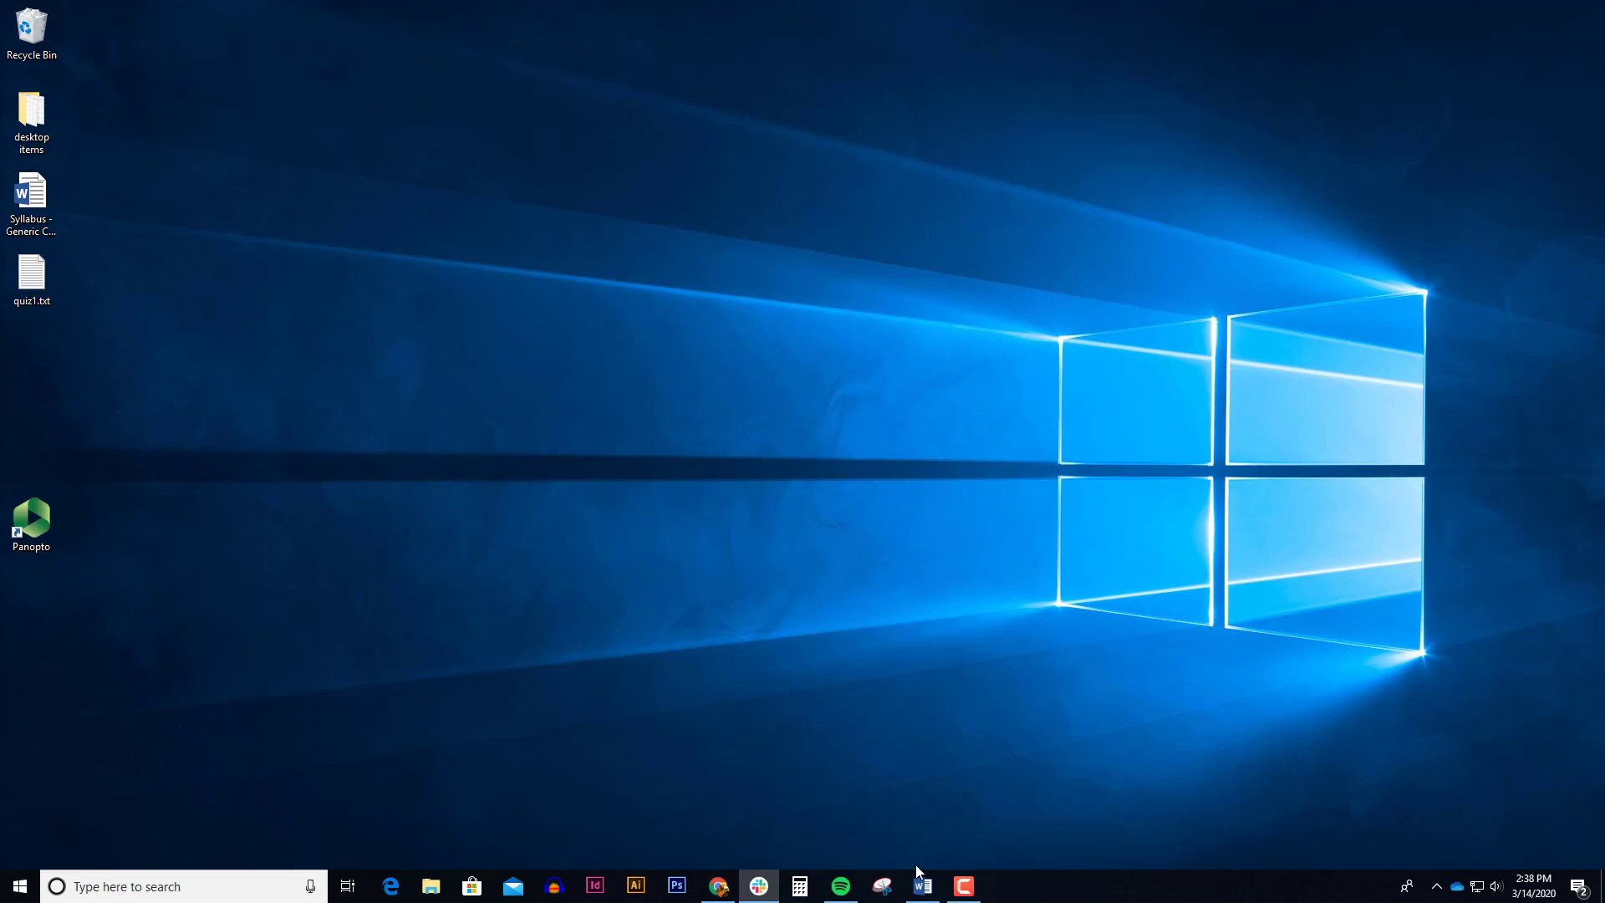
click(923, 885)
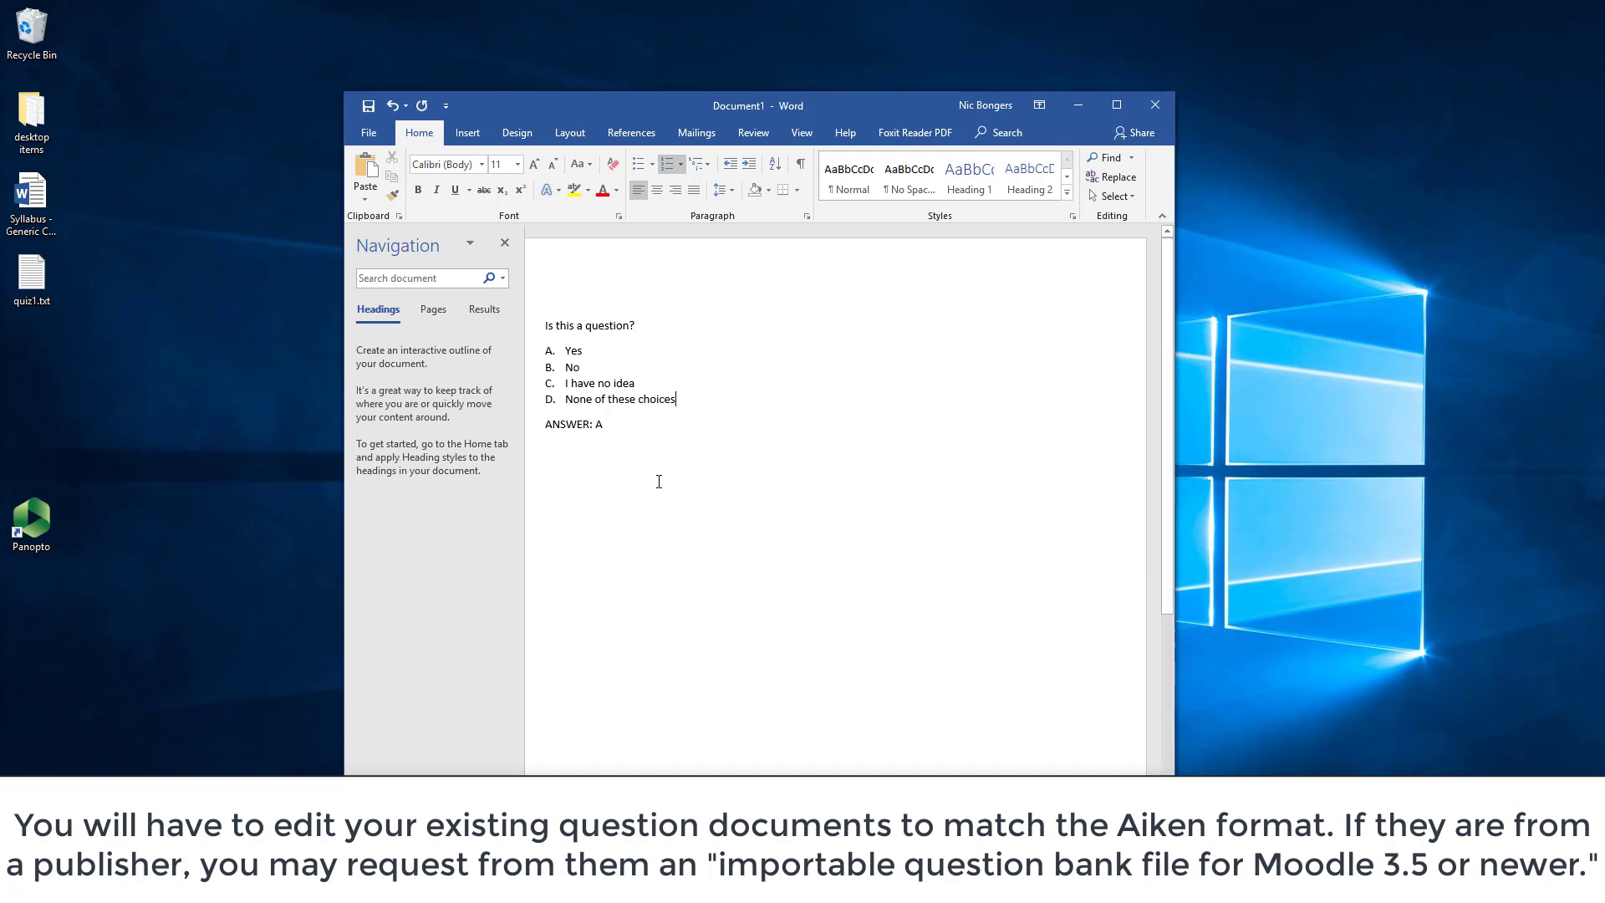
drag(548, 258, 574, 287)
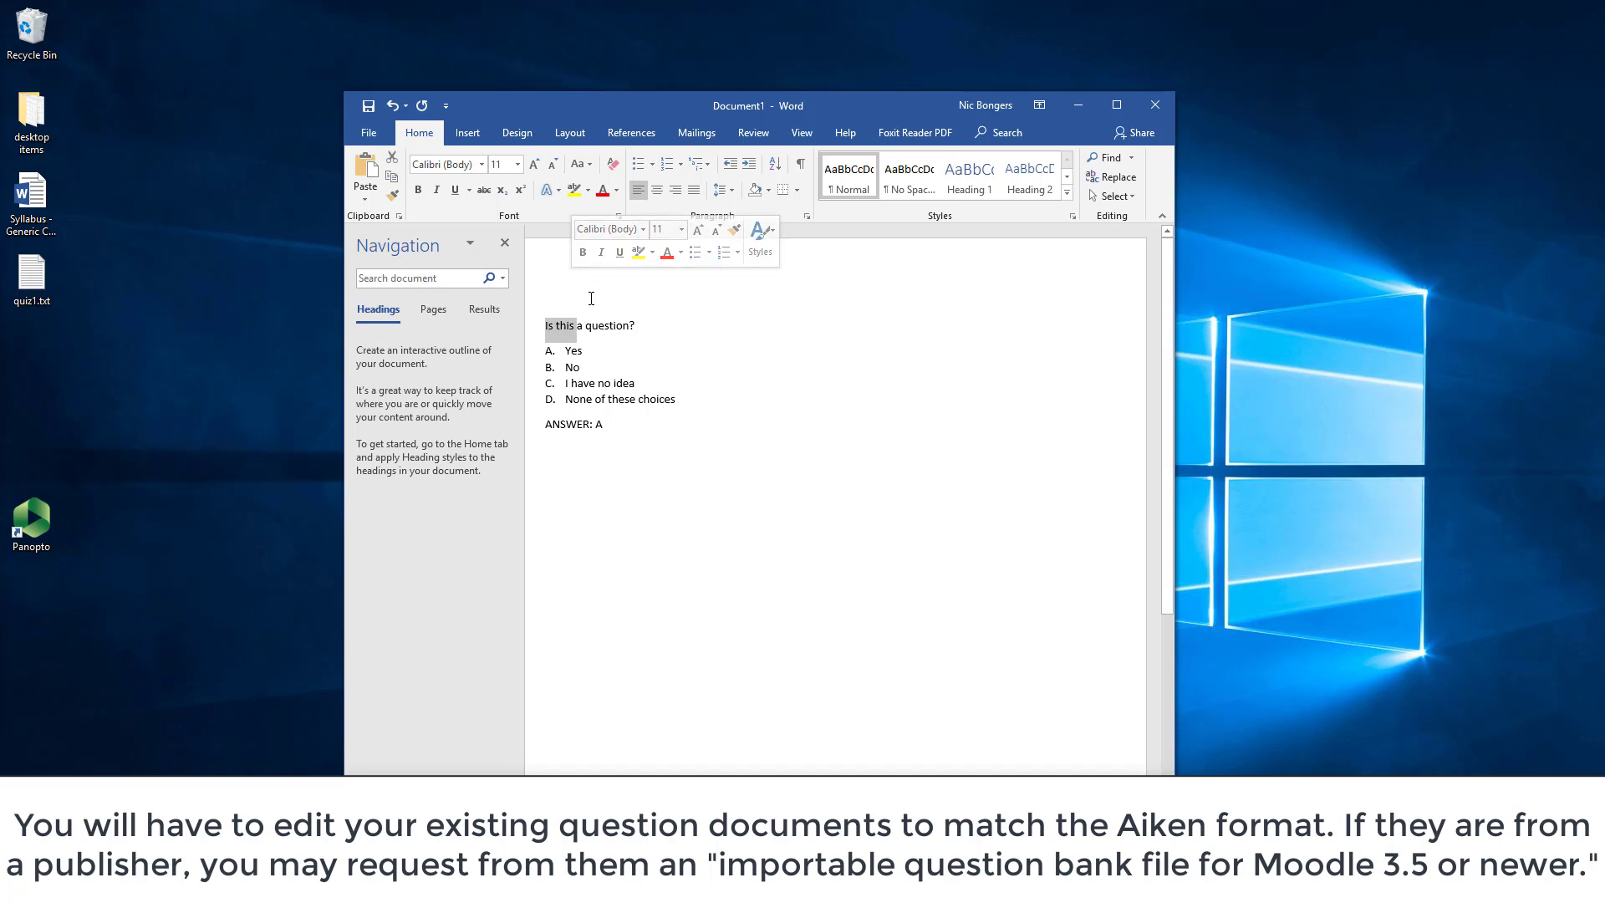
click(567, 334)
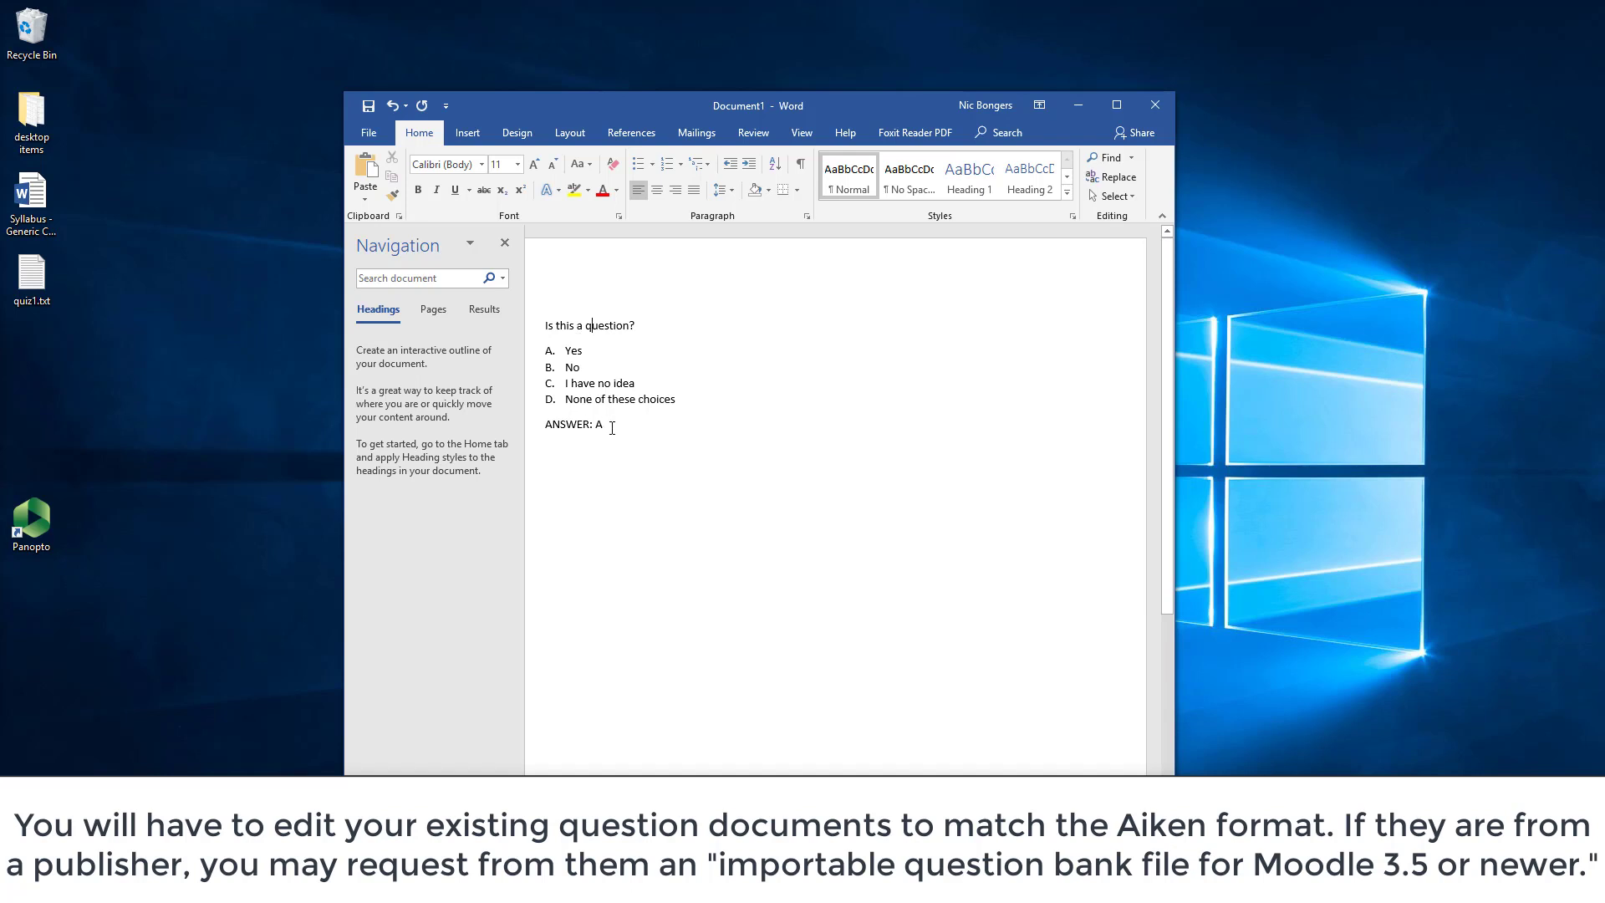
triple_click(596, 425)
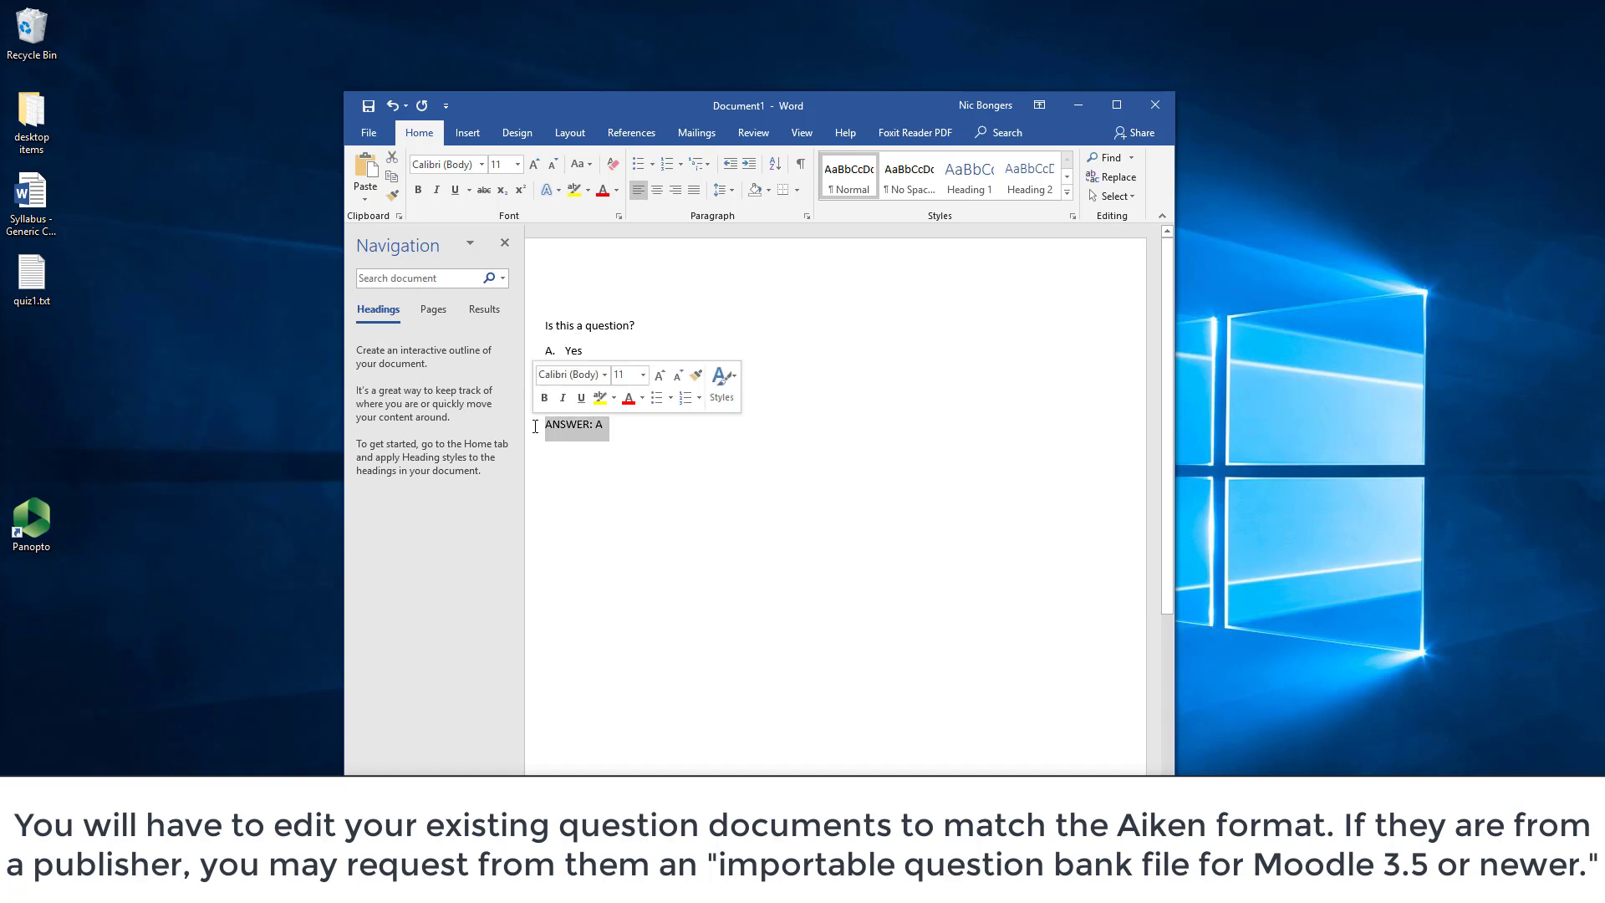
click(598, 441)
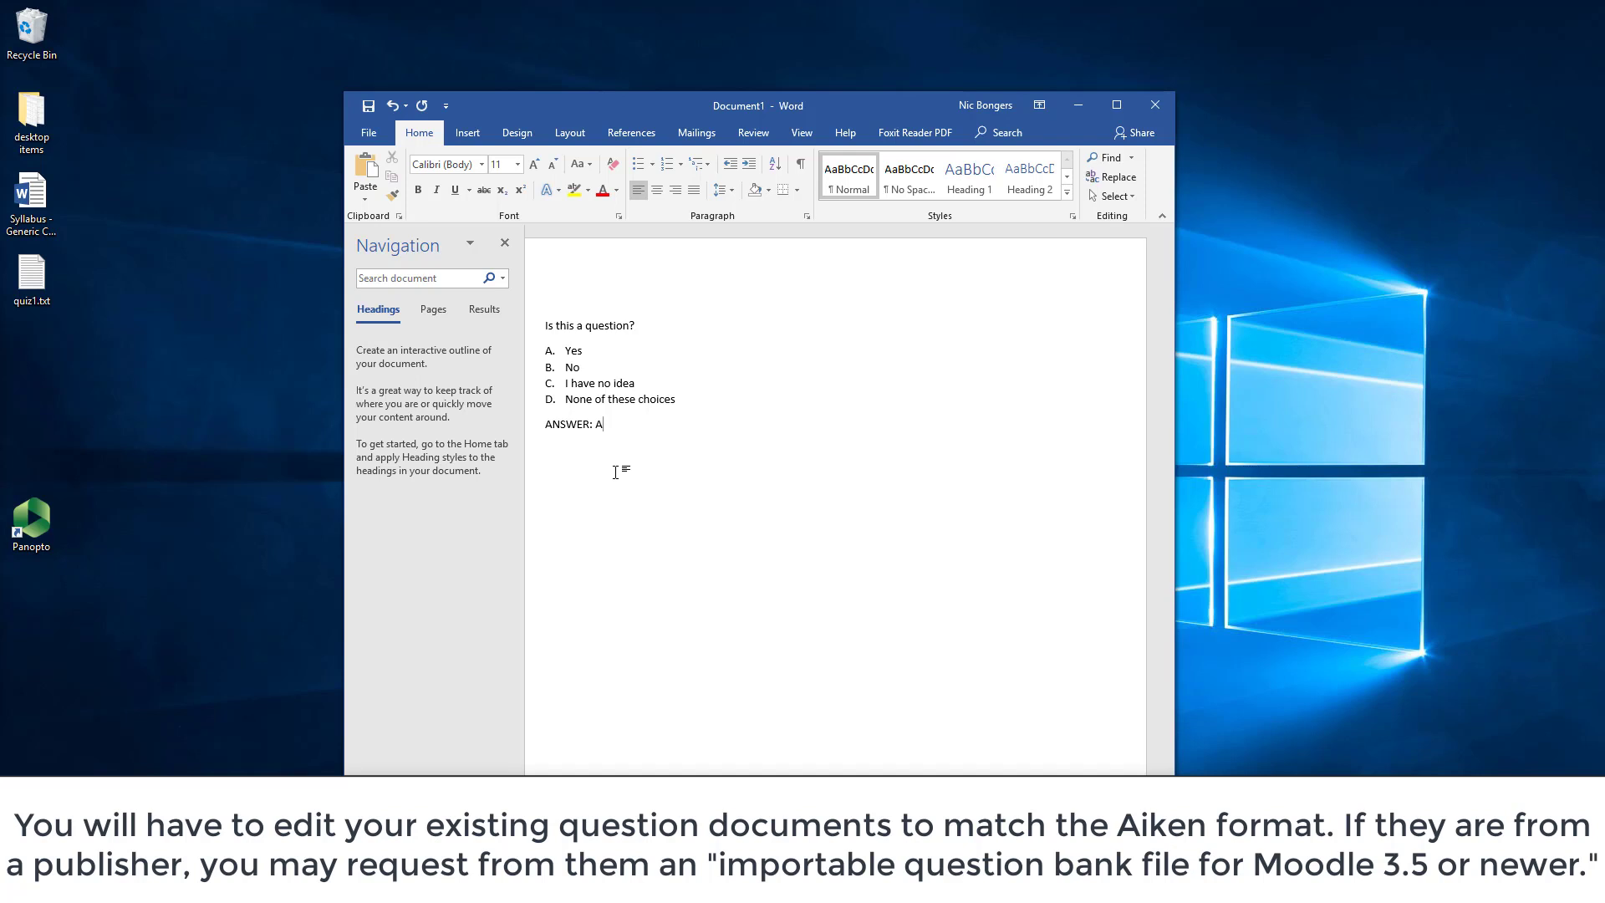
- Start saving the Word document to the Desktop as Plain Text (*.txt)
click(365, 138)
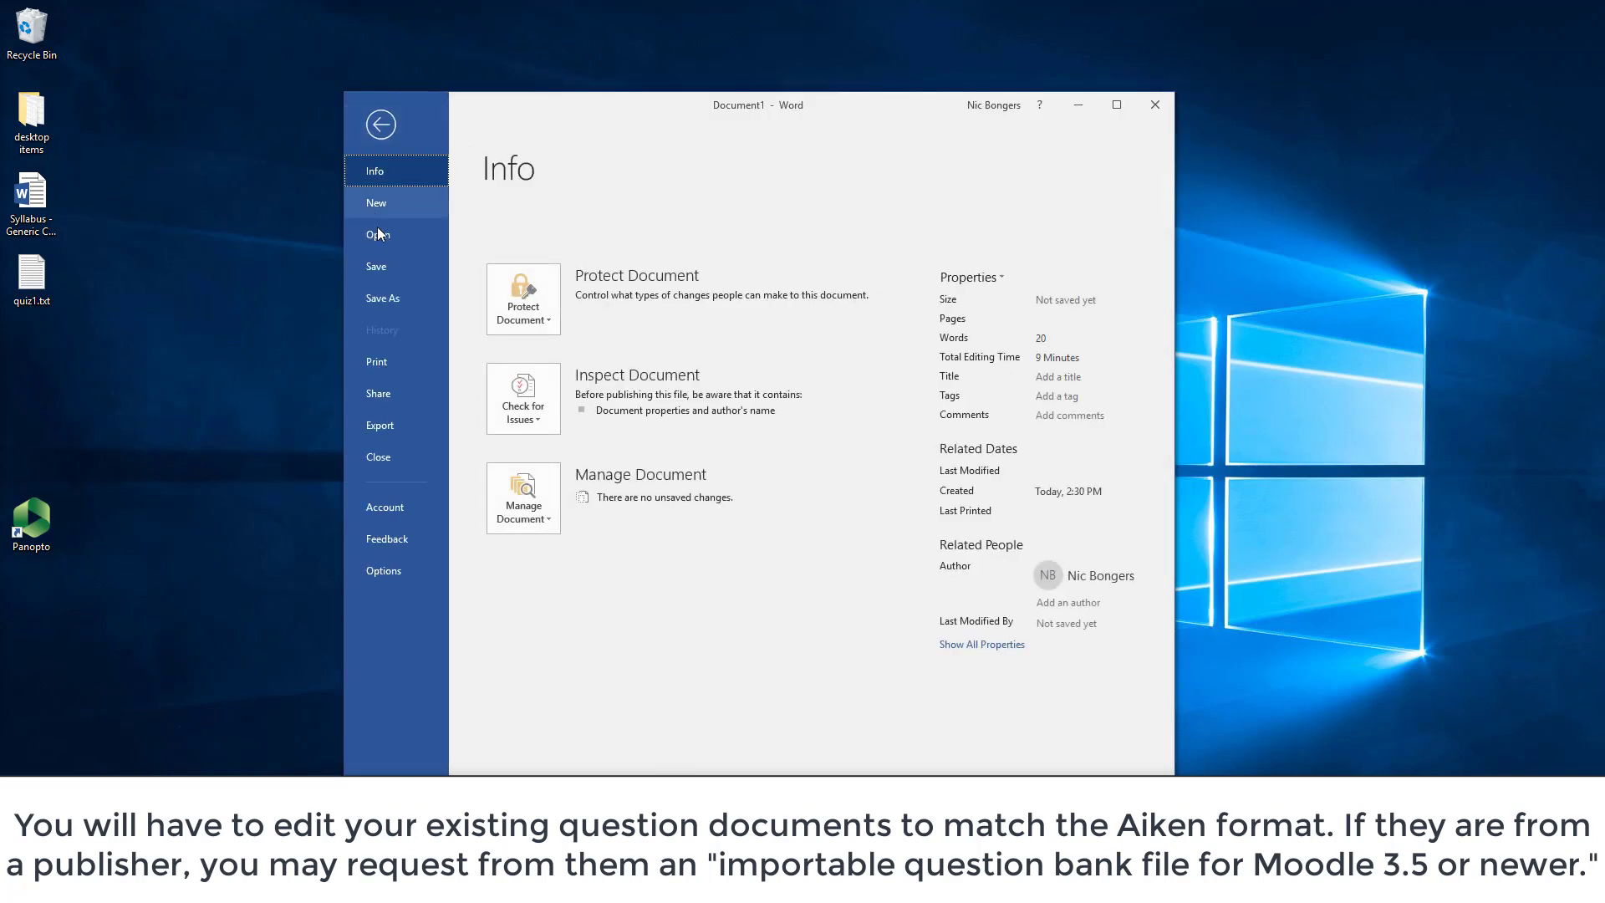
click(388, 310)
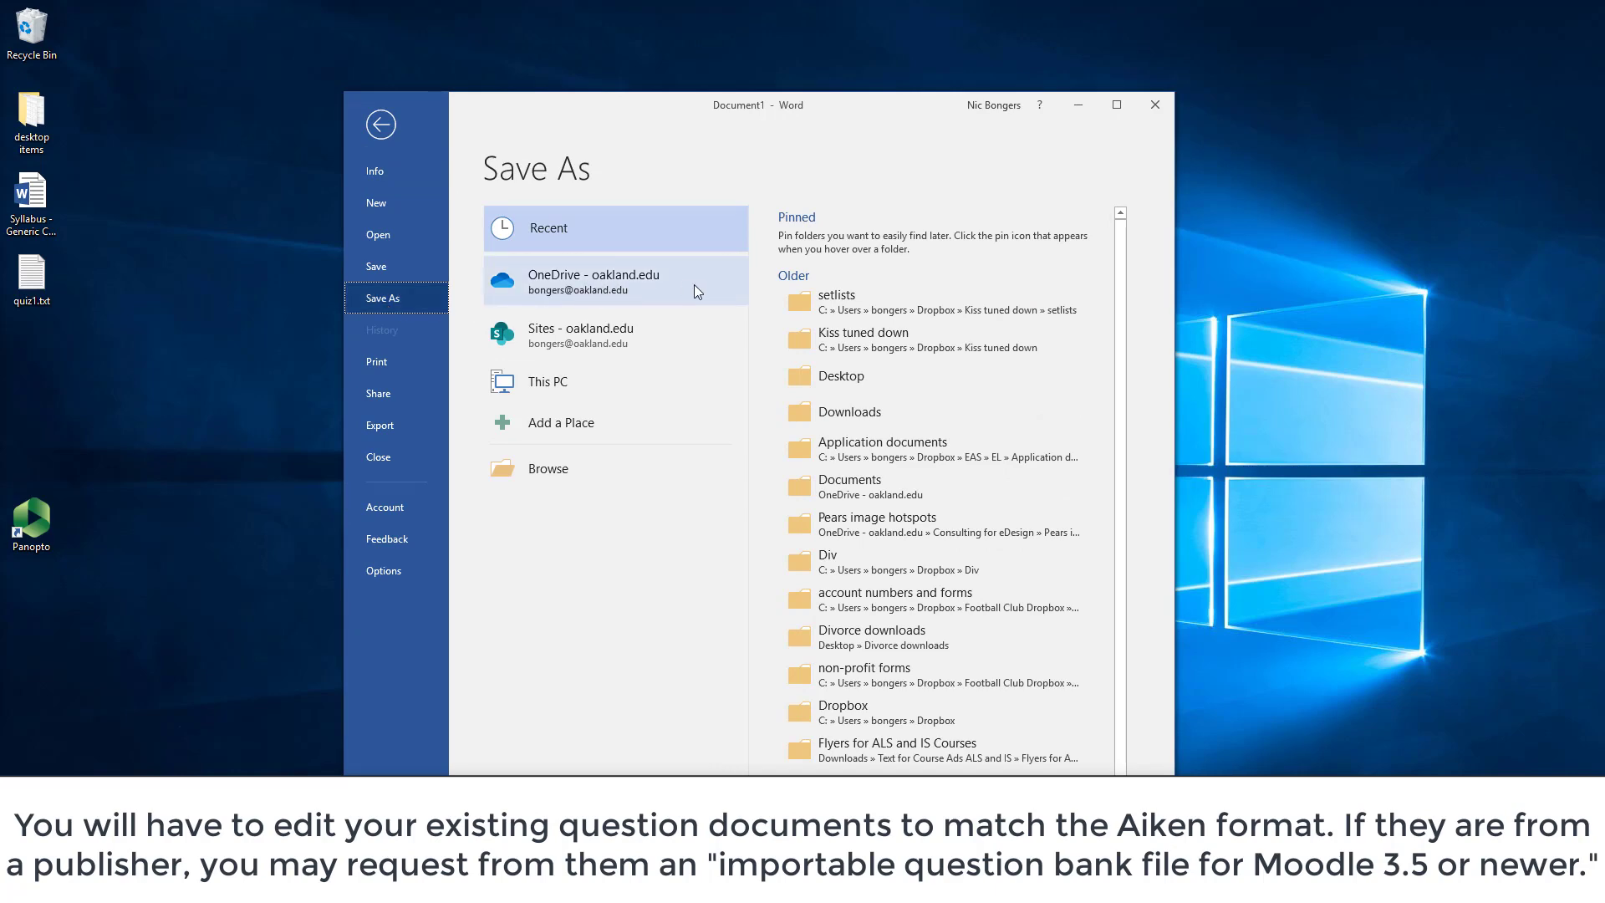
click(826, 378)
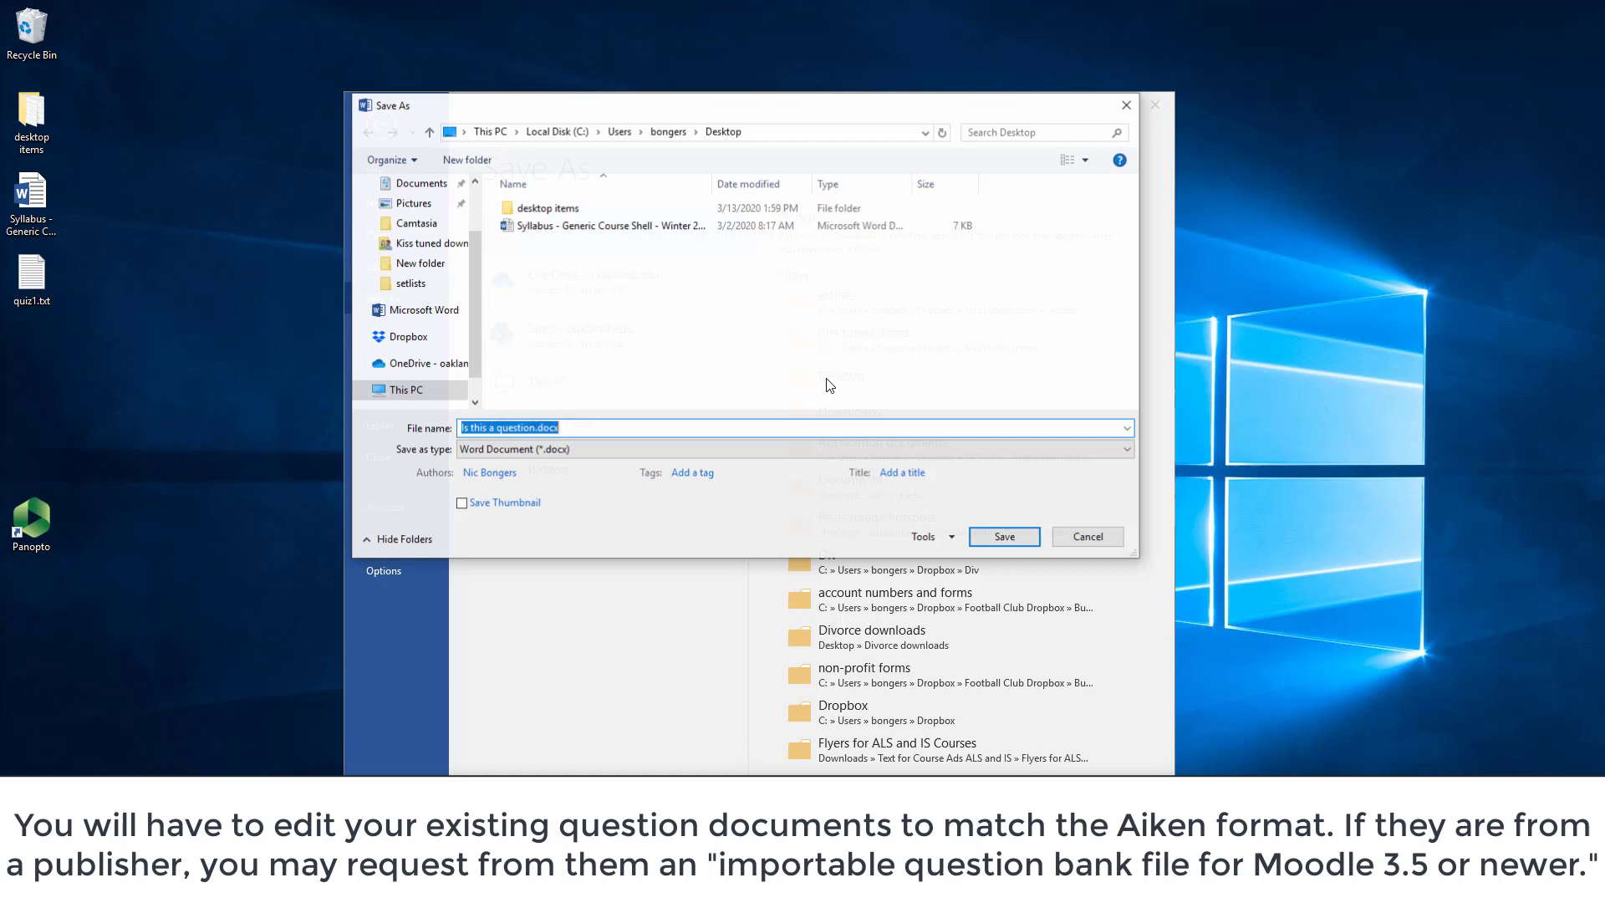
click(559, 456)
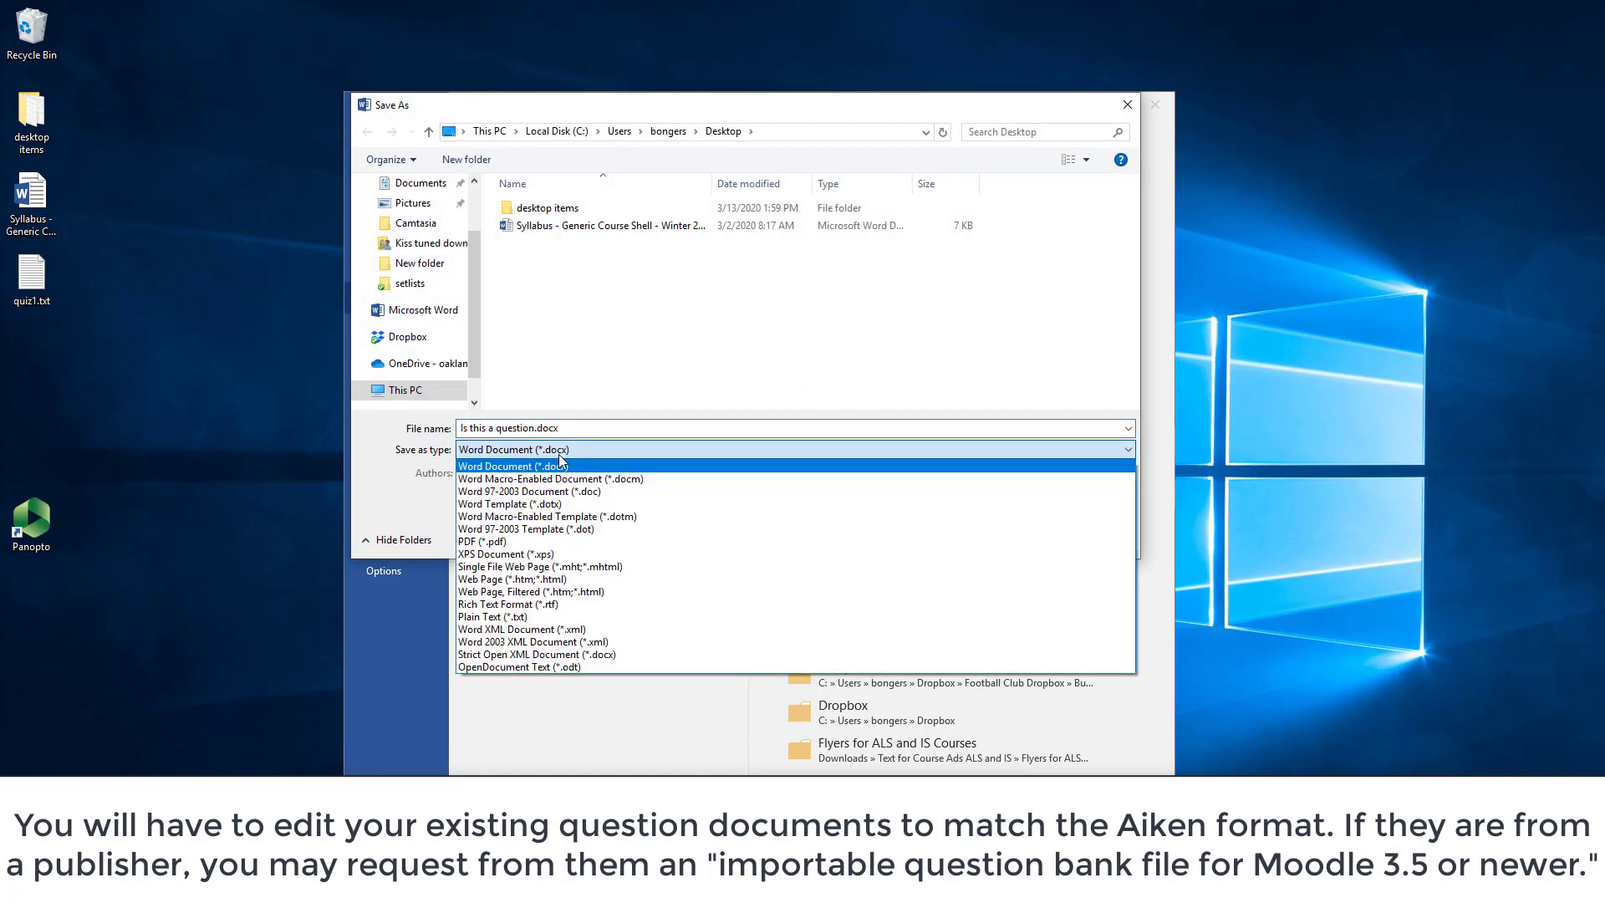
click(569, 618)
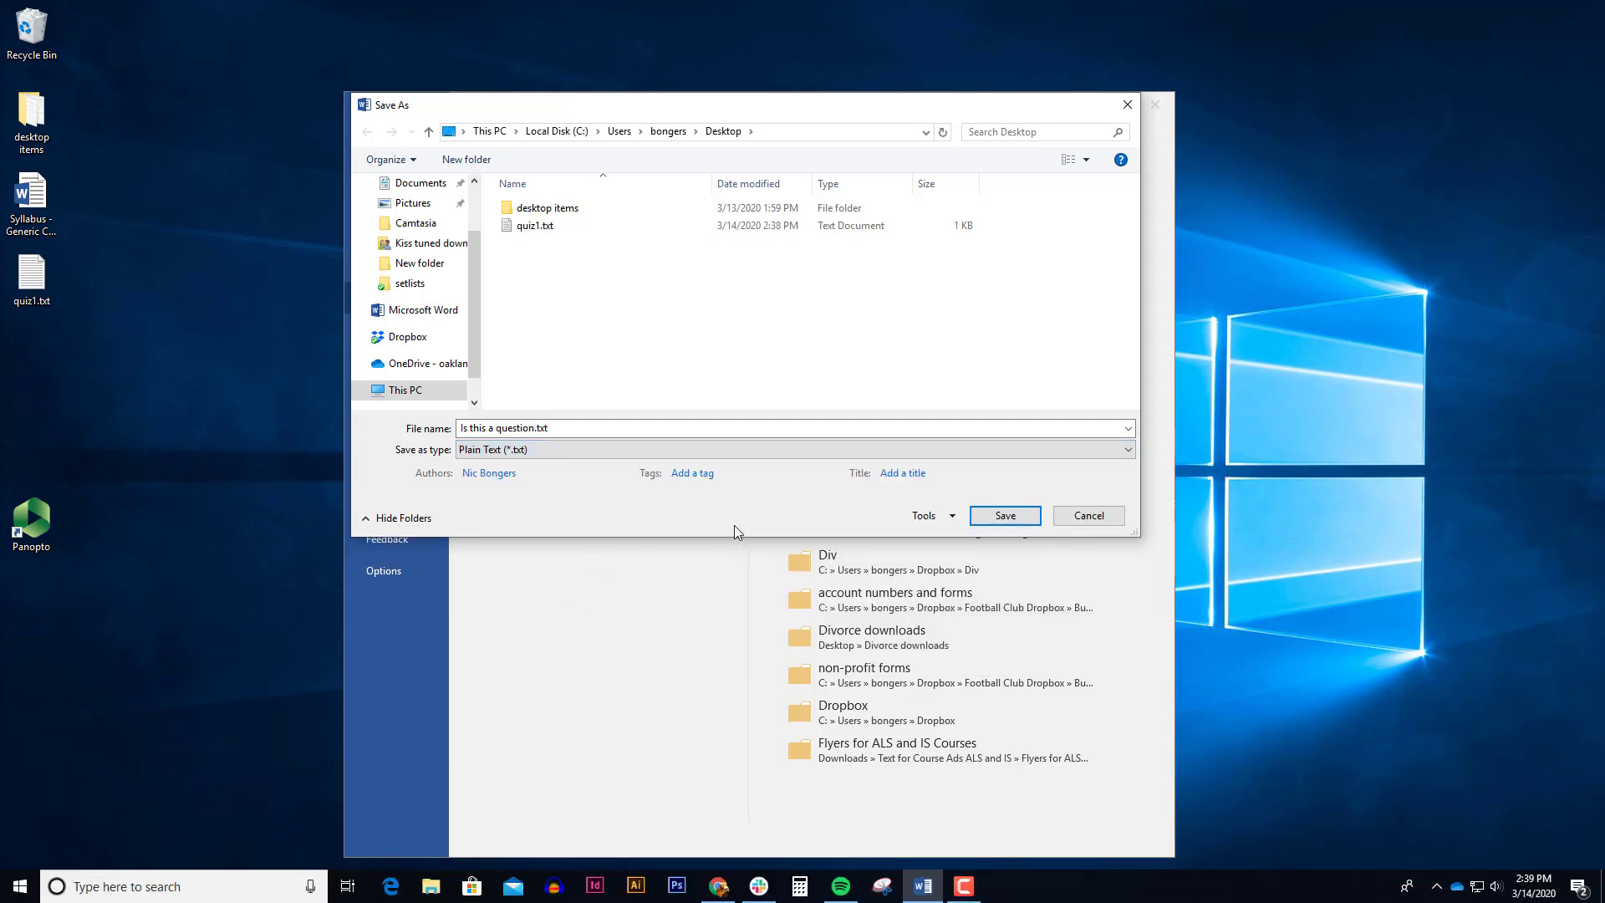
- Rename the file to wordimport
click(530, 428)
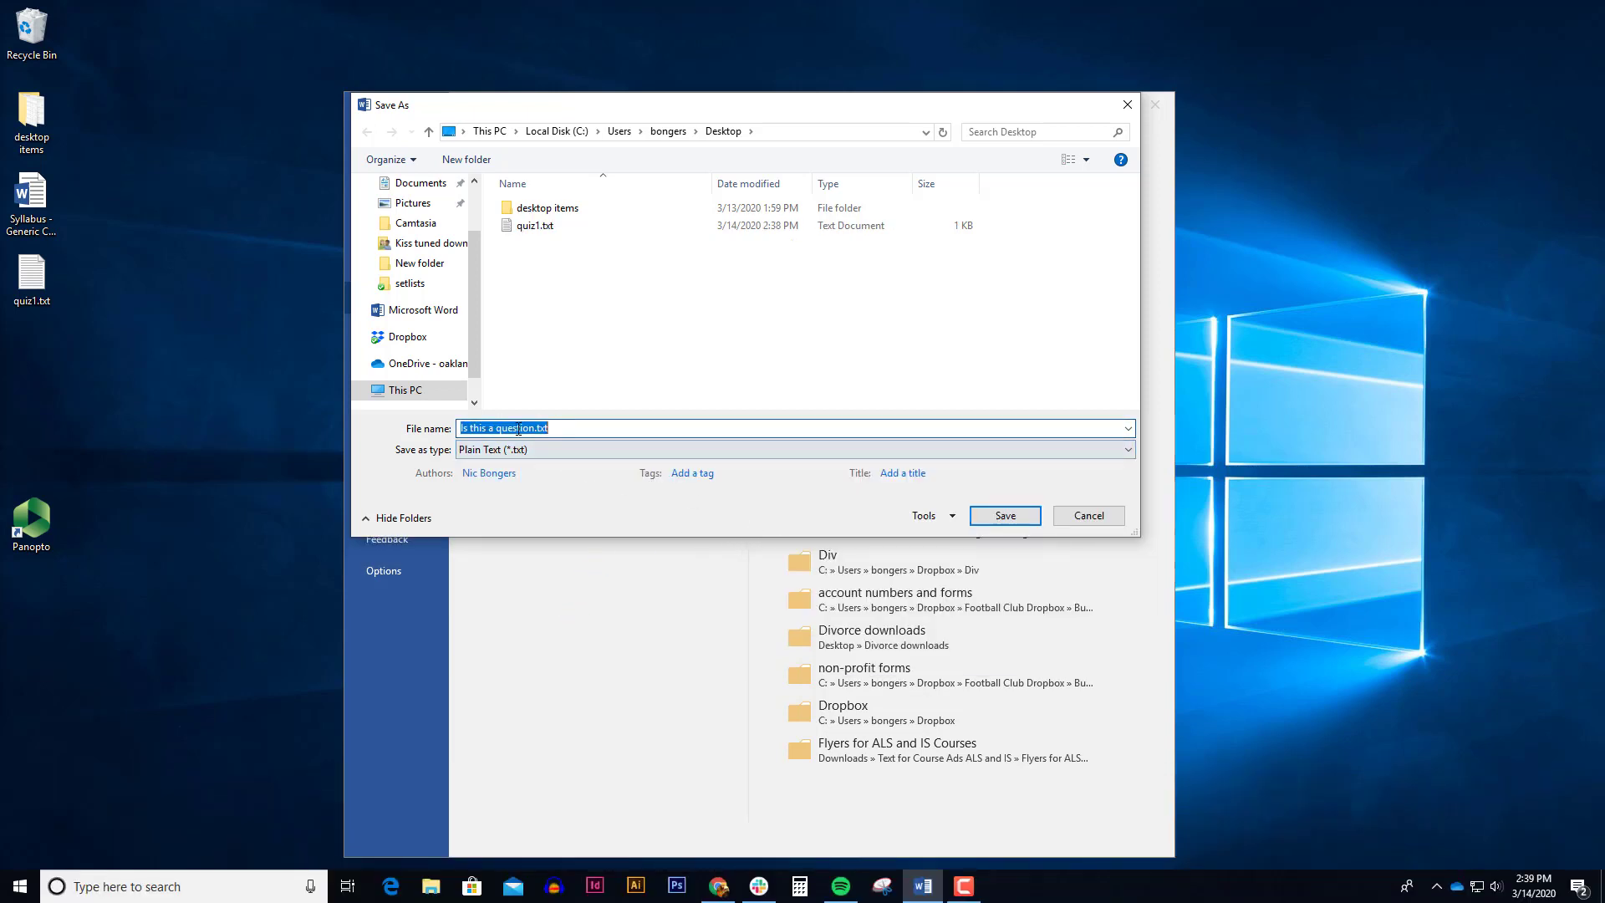
click(530, 429)
drag(530, 429, 439, 426)
text(word)
text(imgae)
key(BackSpace)
key(BackSpace)
key(BackSpace)
text(port)
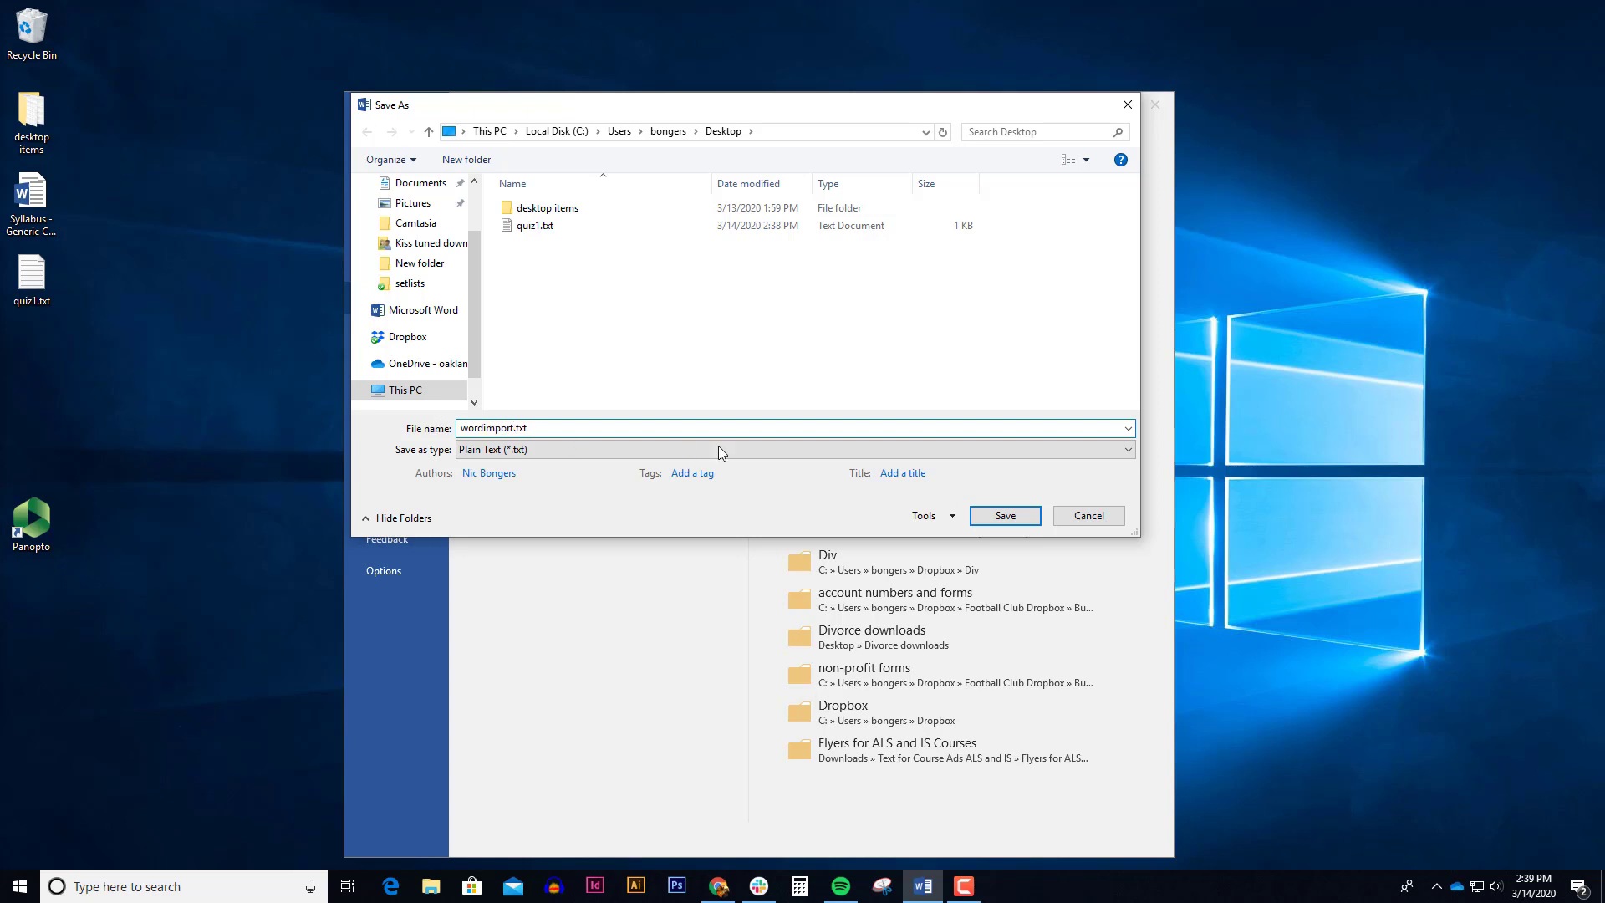
- Save wordimport.txt, choosing Other encoding Unicode (UTF-8) in File Conversion
click(1006, 516)
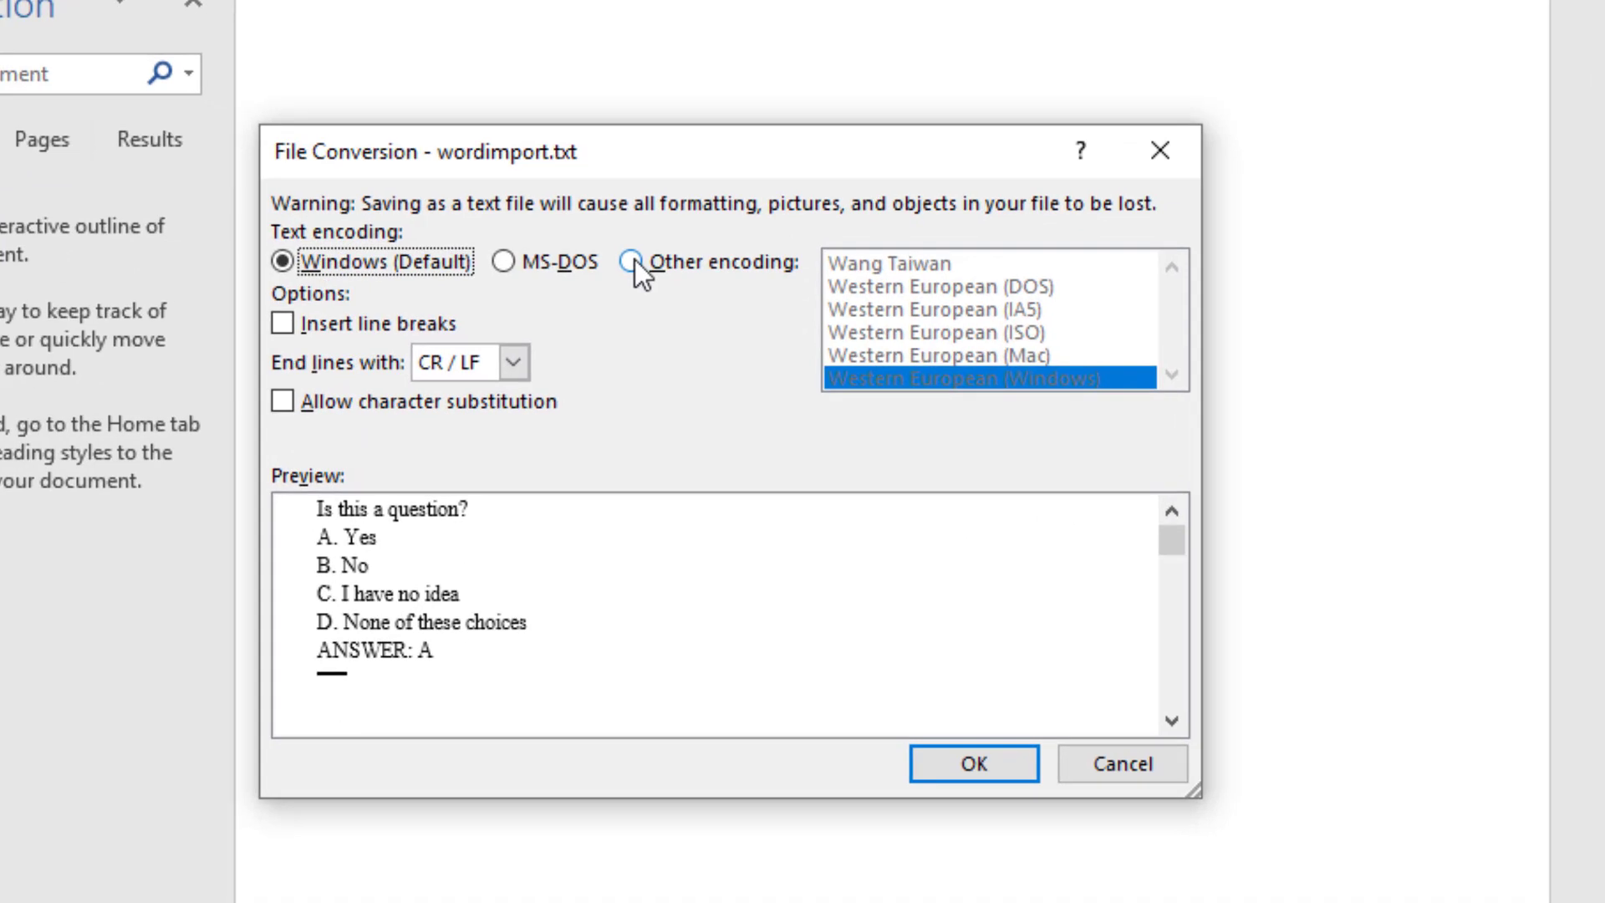
click(635, 260)
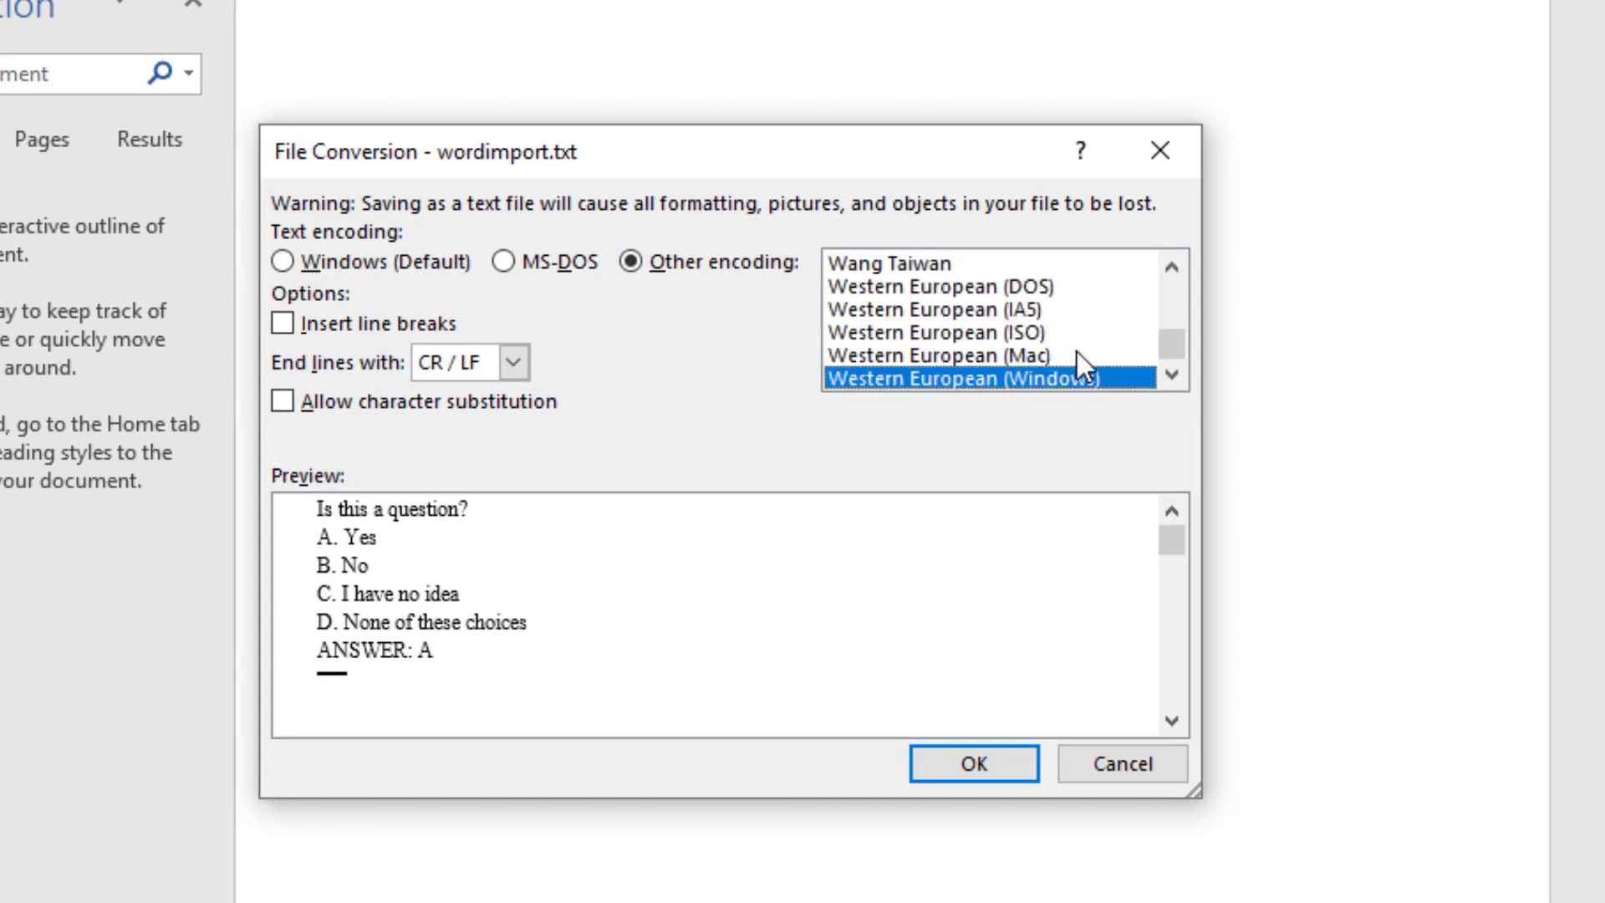
click(1178, 267)
click(1179, 268)
click(1179, 267)
click(1179, 267)
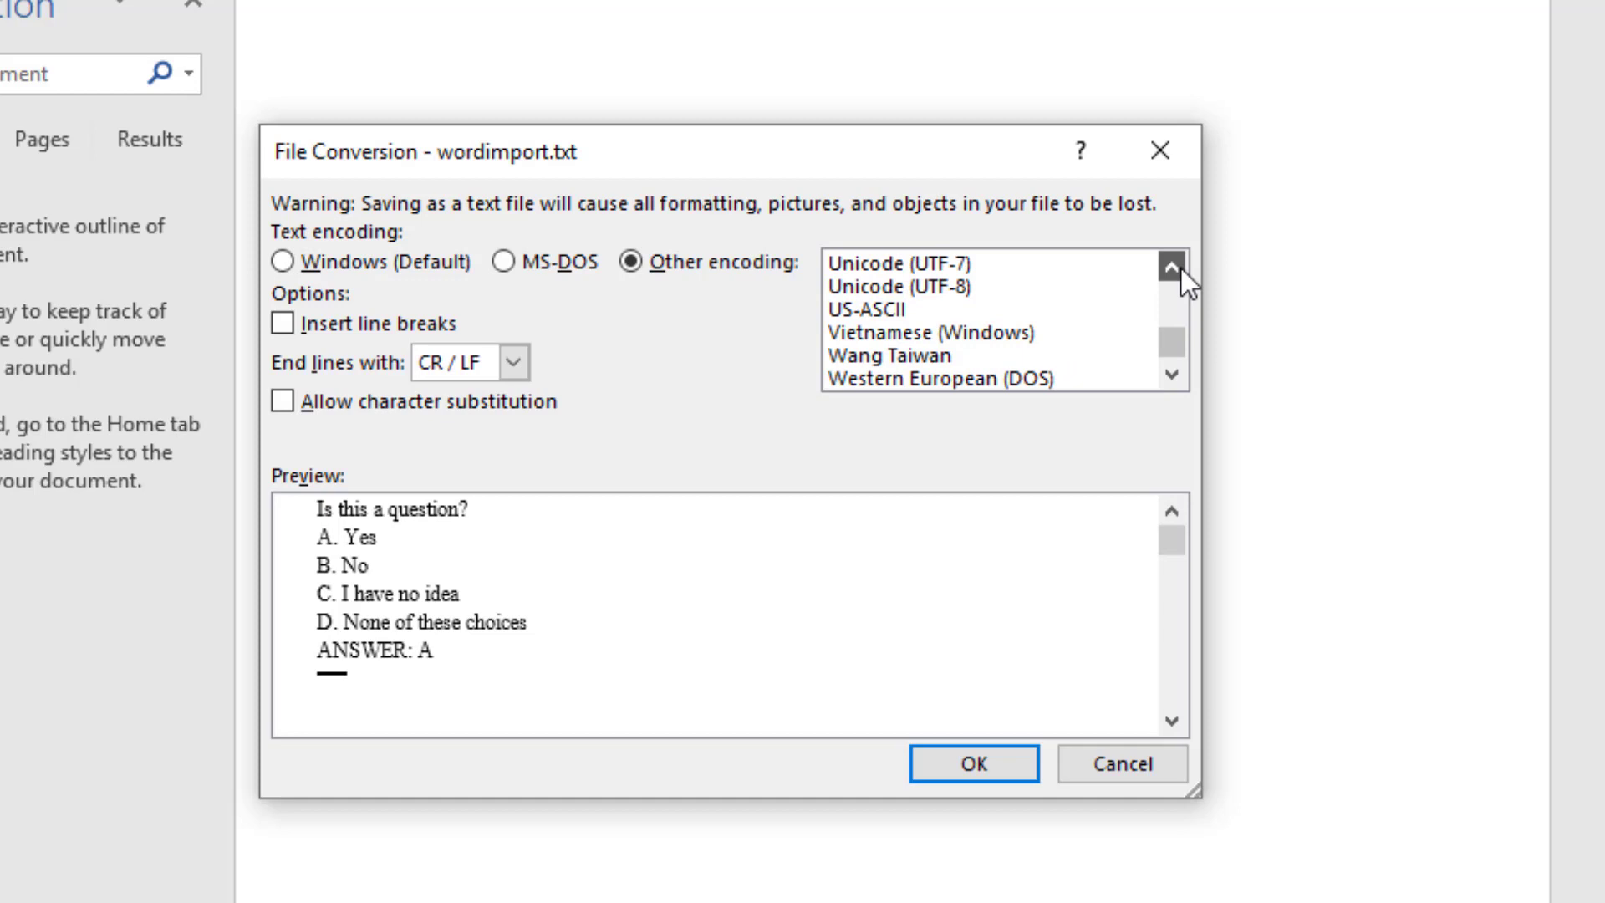
click(1018, 286)
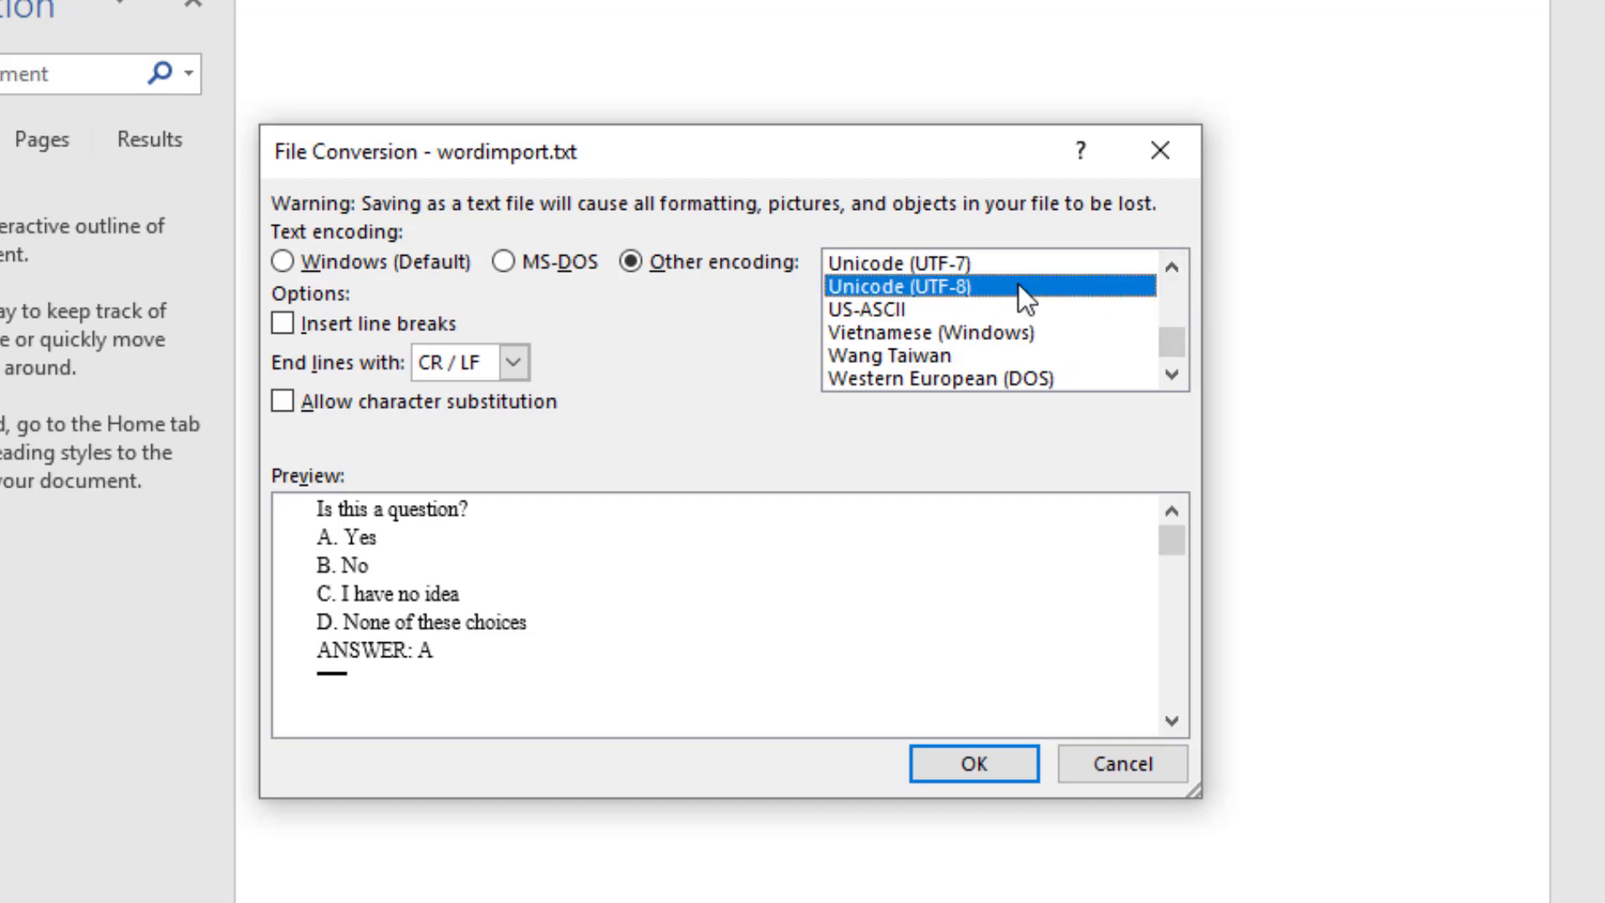
click(975, 764)
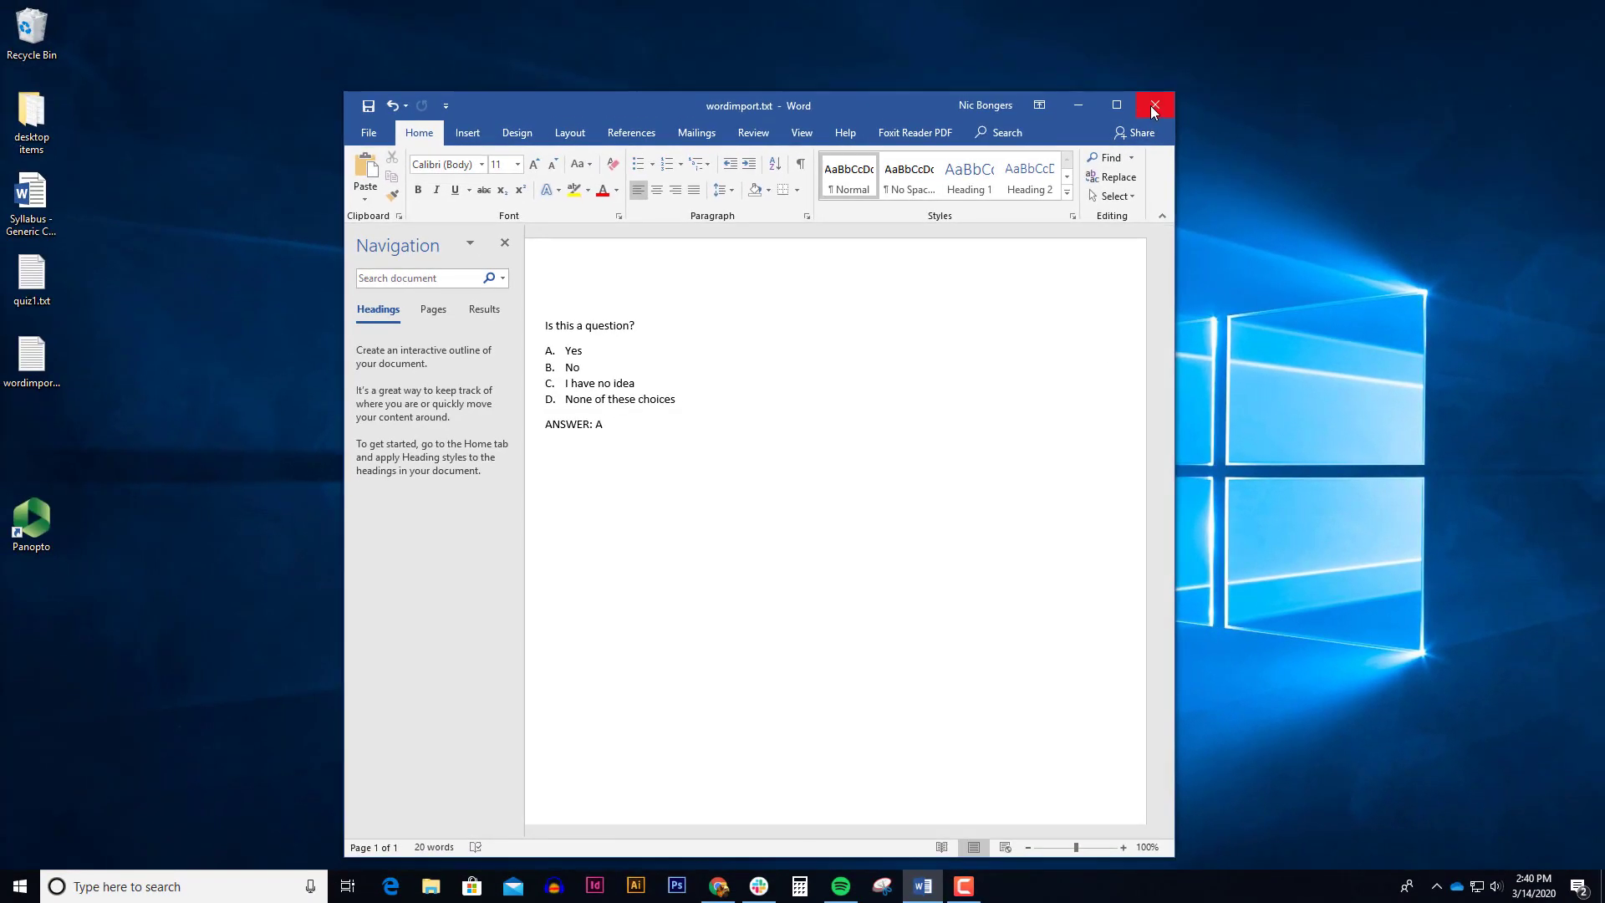
- Close Word and return to the Moodle Import questions page in Chrome
click(1155, 106)
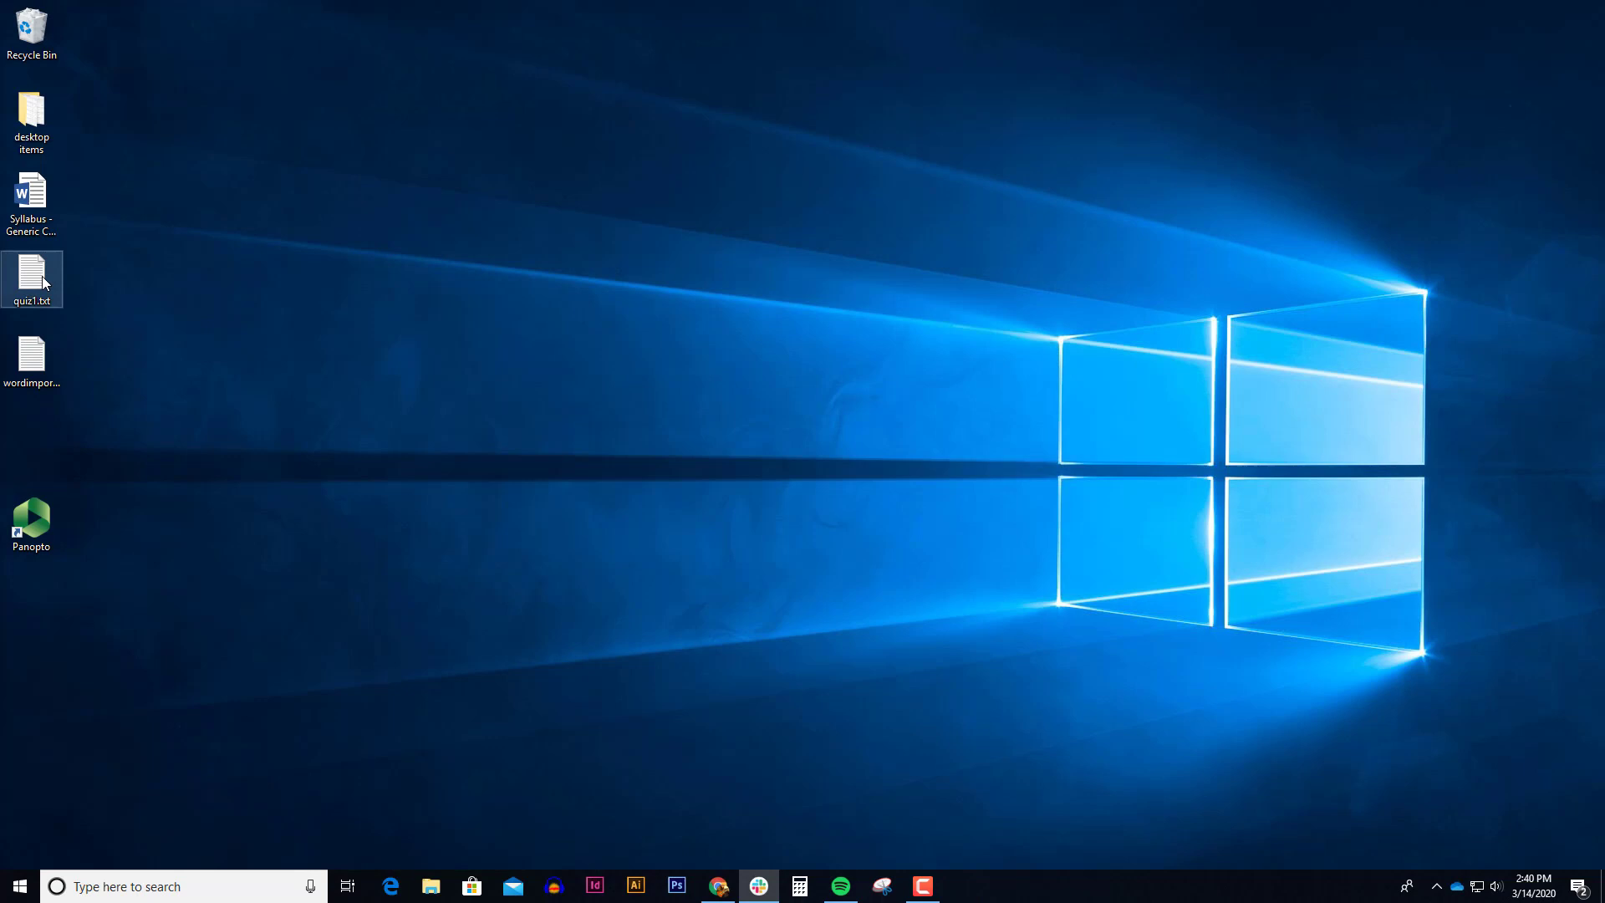
click(42, 276)
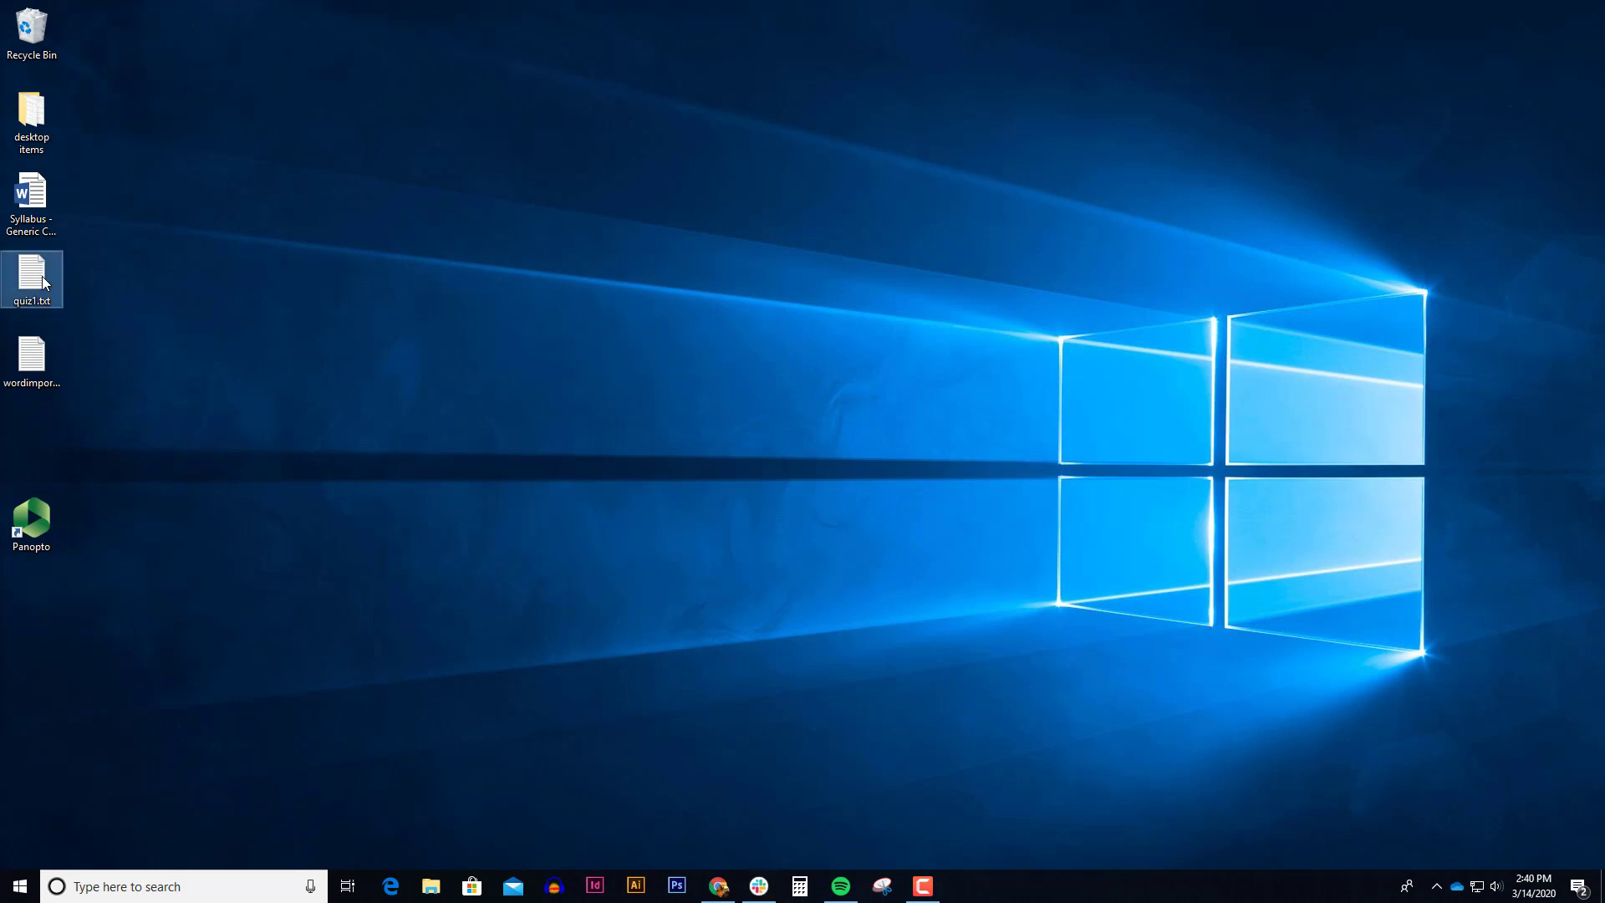
click(97, 274)
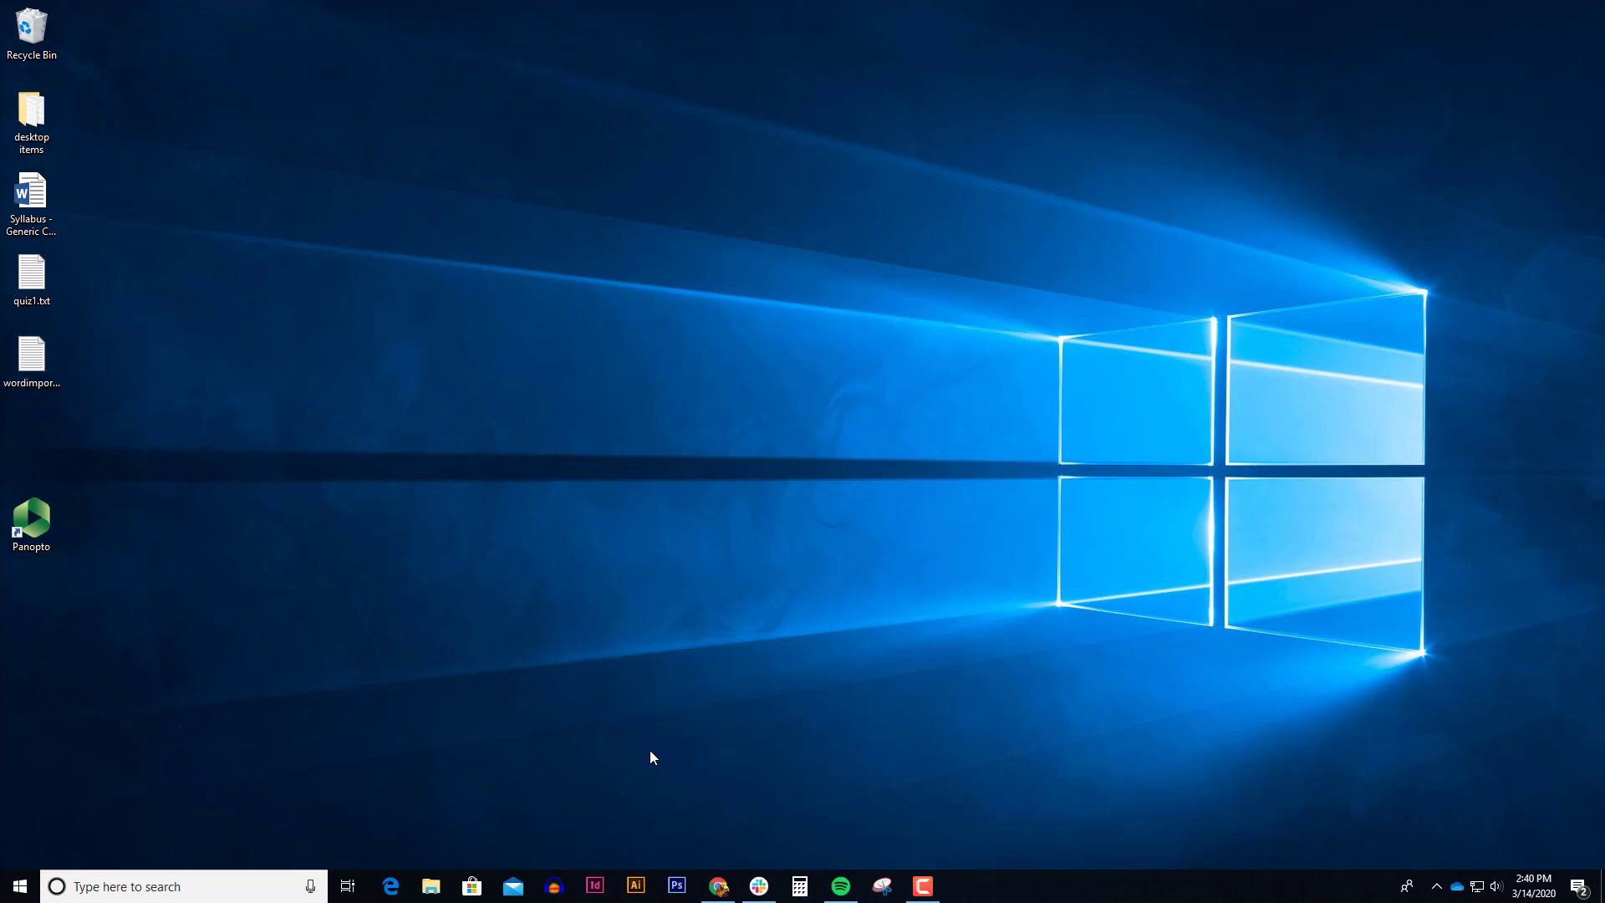
click(720, 888)
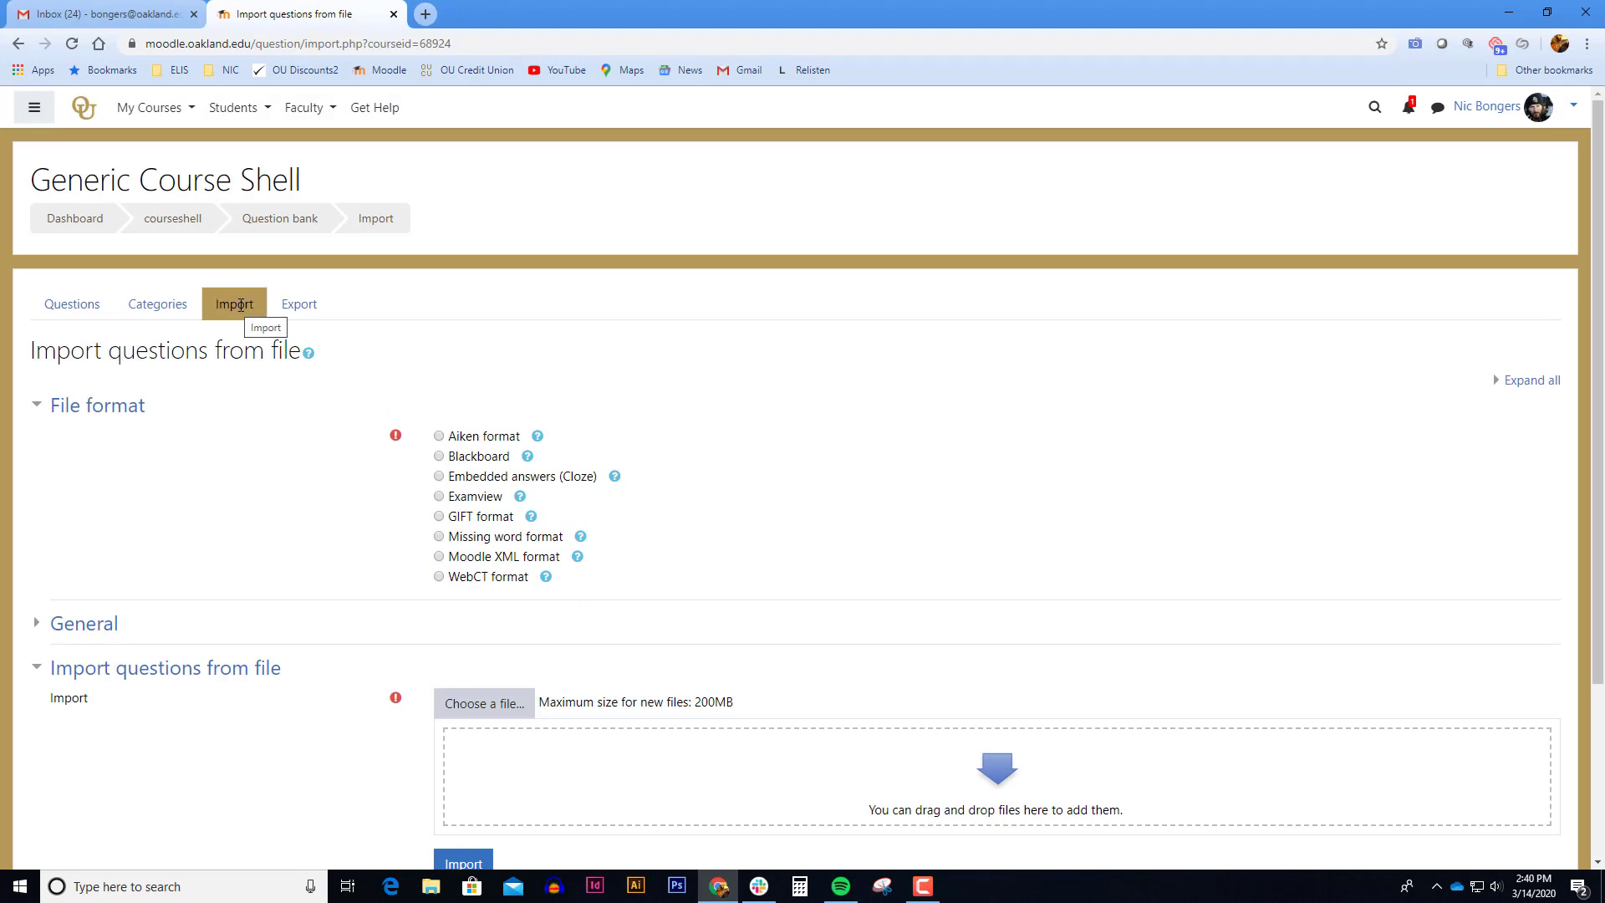
- Choose Aiken format and set the import category to Chapter 11
click(440, 437)
click(101, 633)
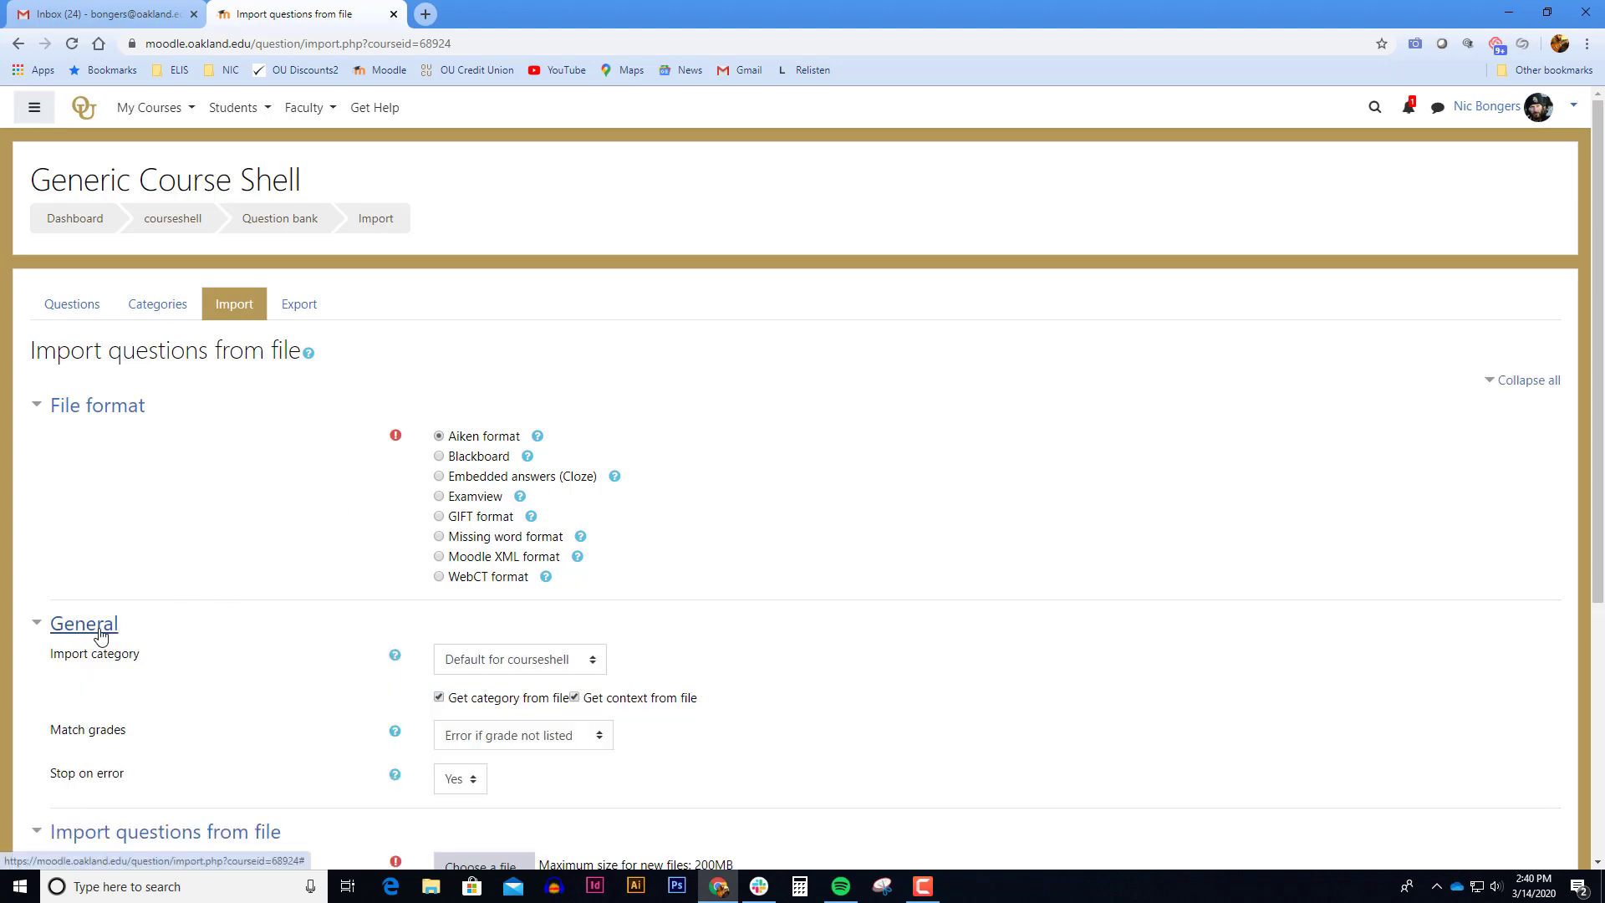
click(595, 661)
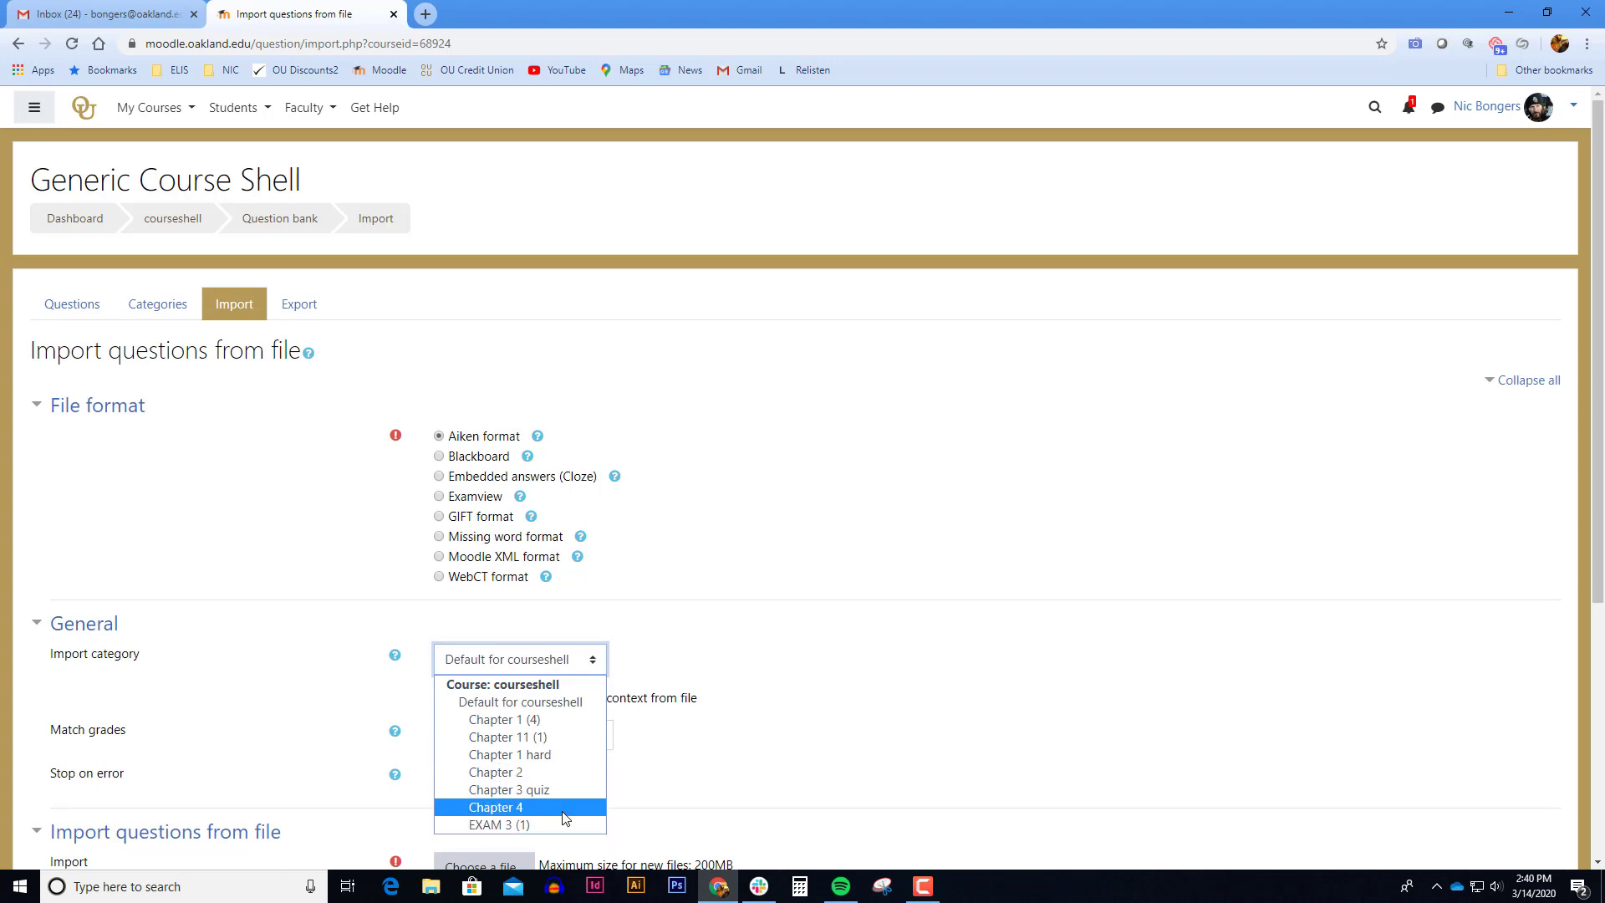
click(562, 739)
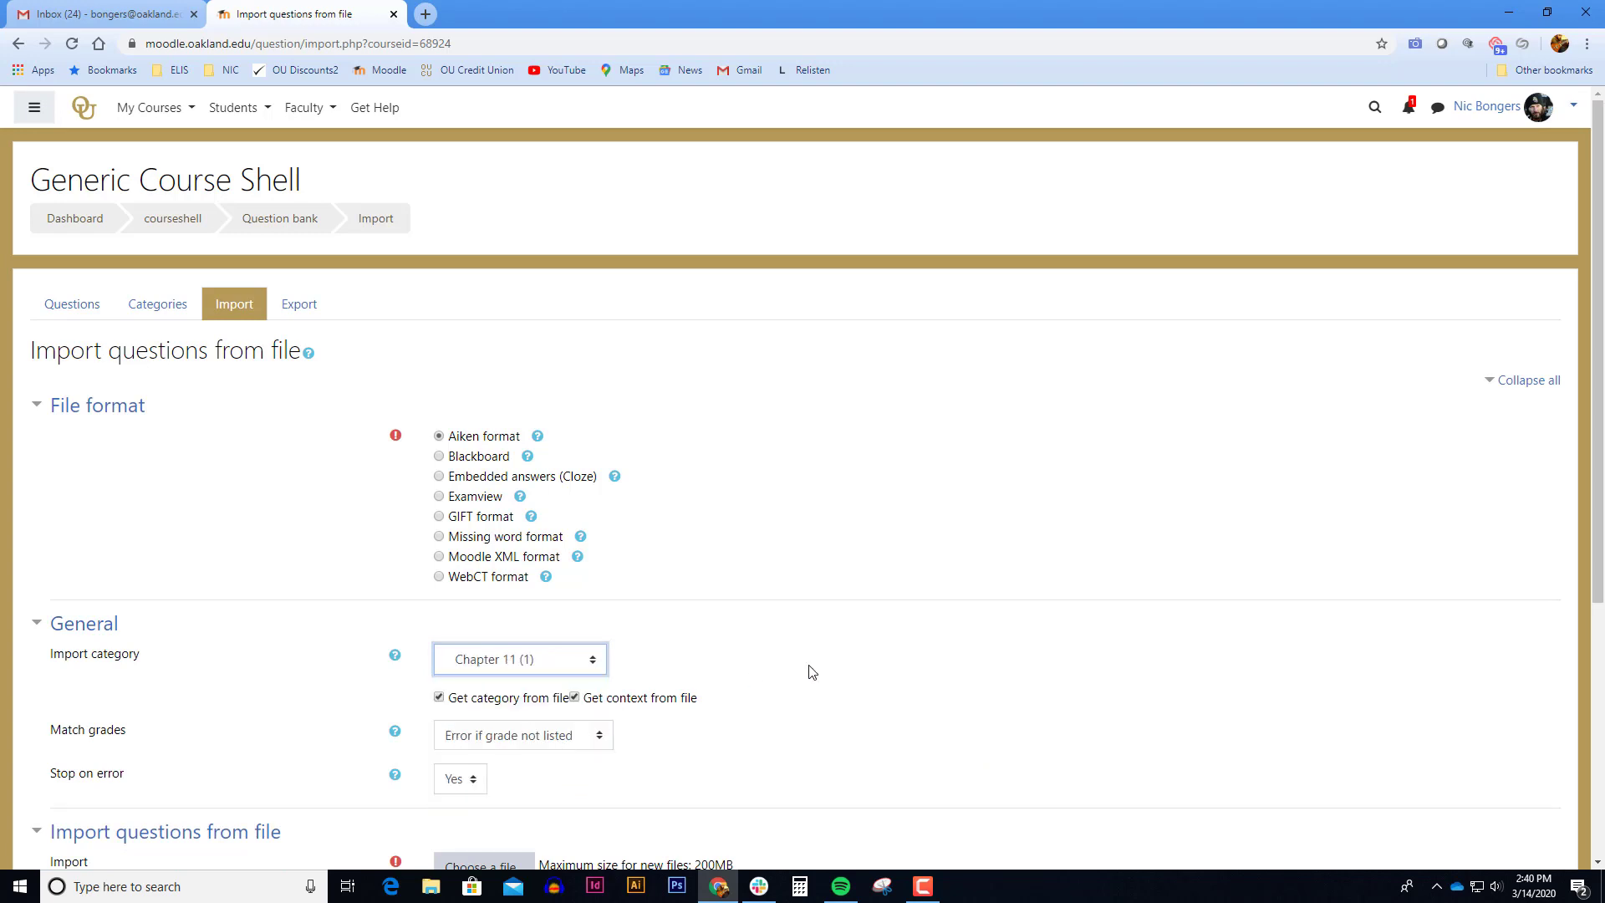
scroll(809, 672, down, 4)
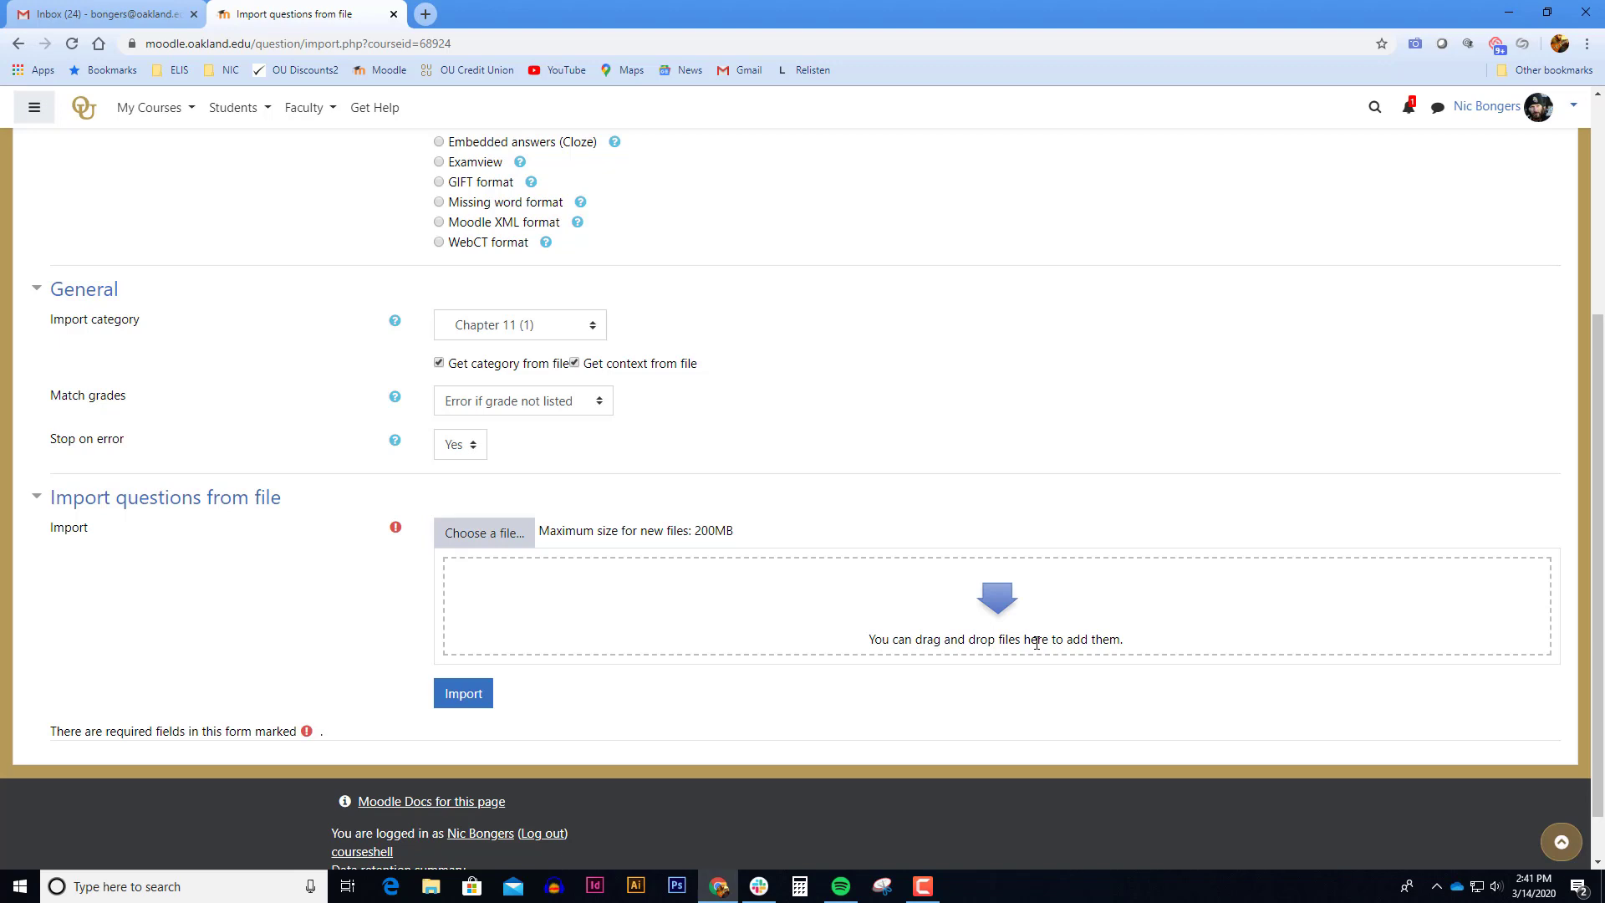
- Drag quiz1.txt from the desktop into the file area and import its four questions
click(1547, 14)
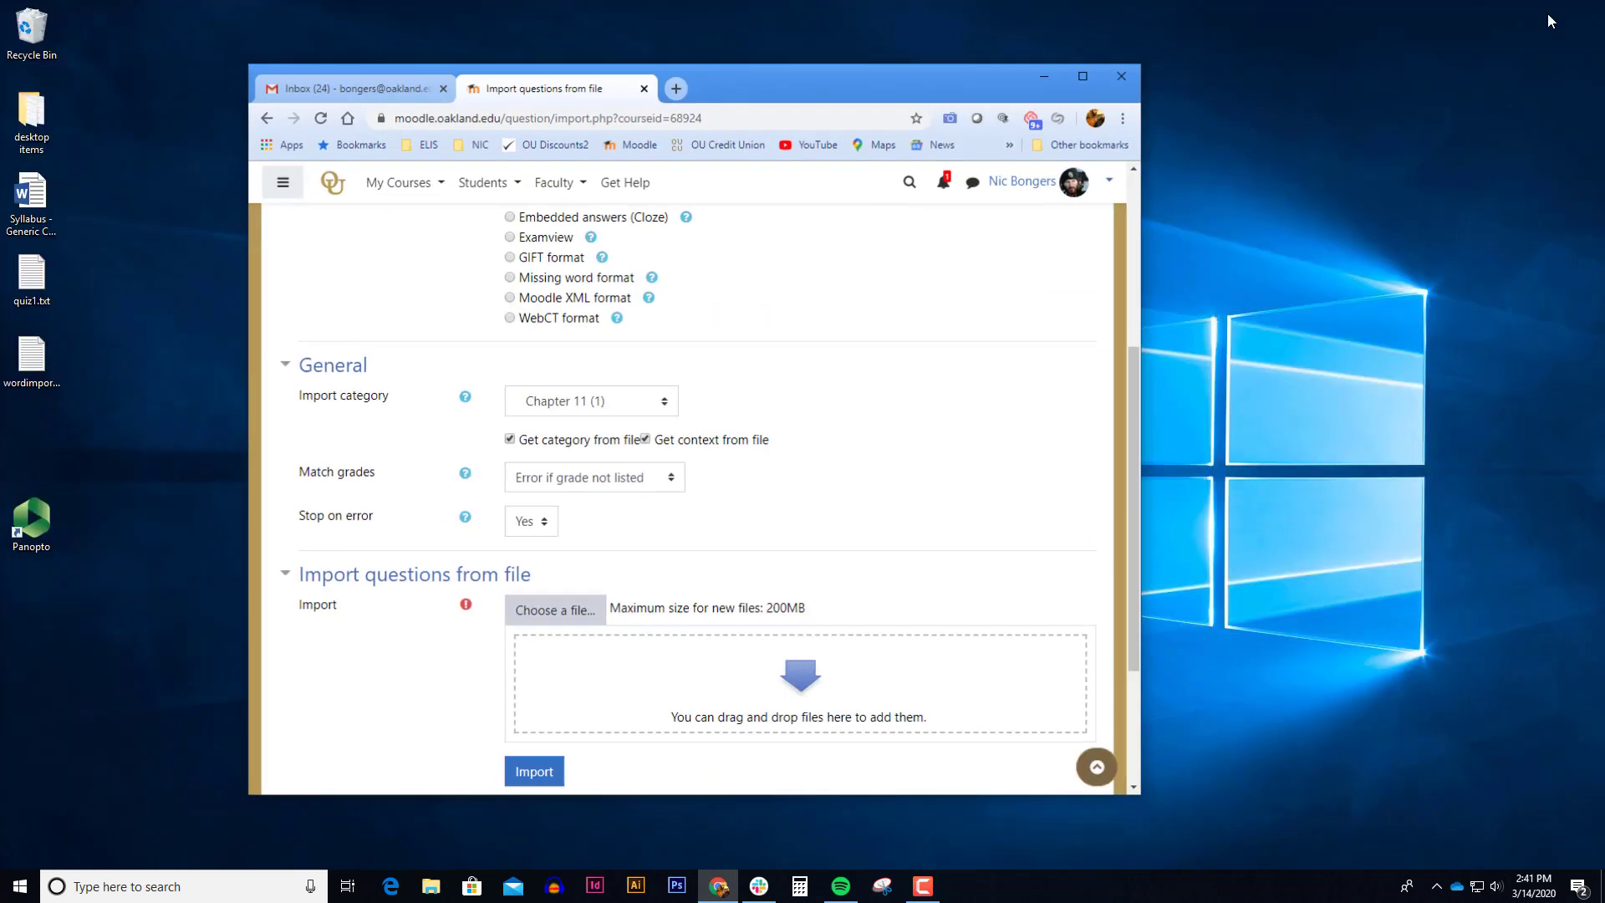
scroll(612, 535, down, 2)
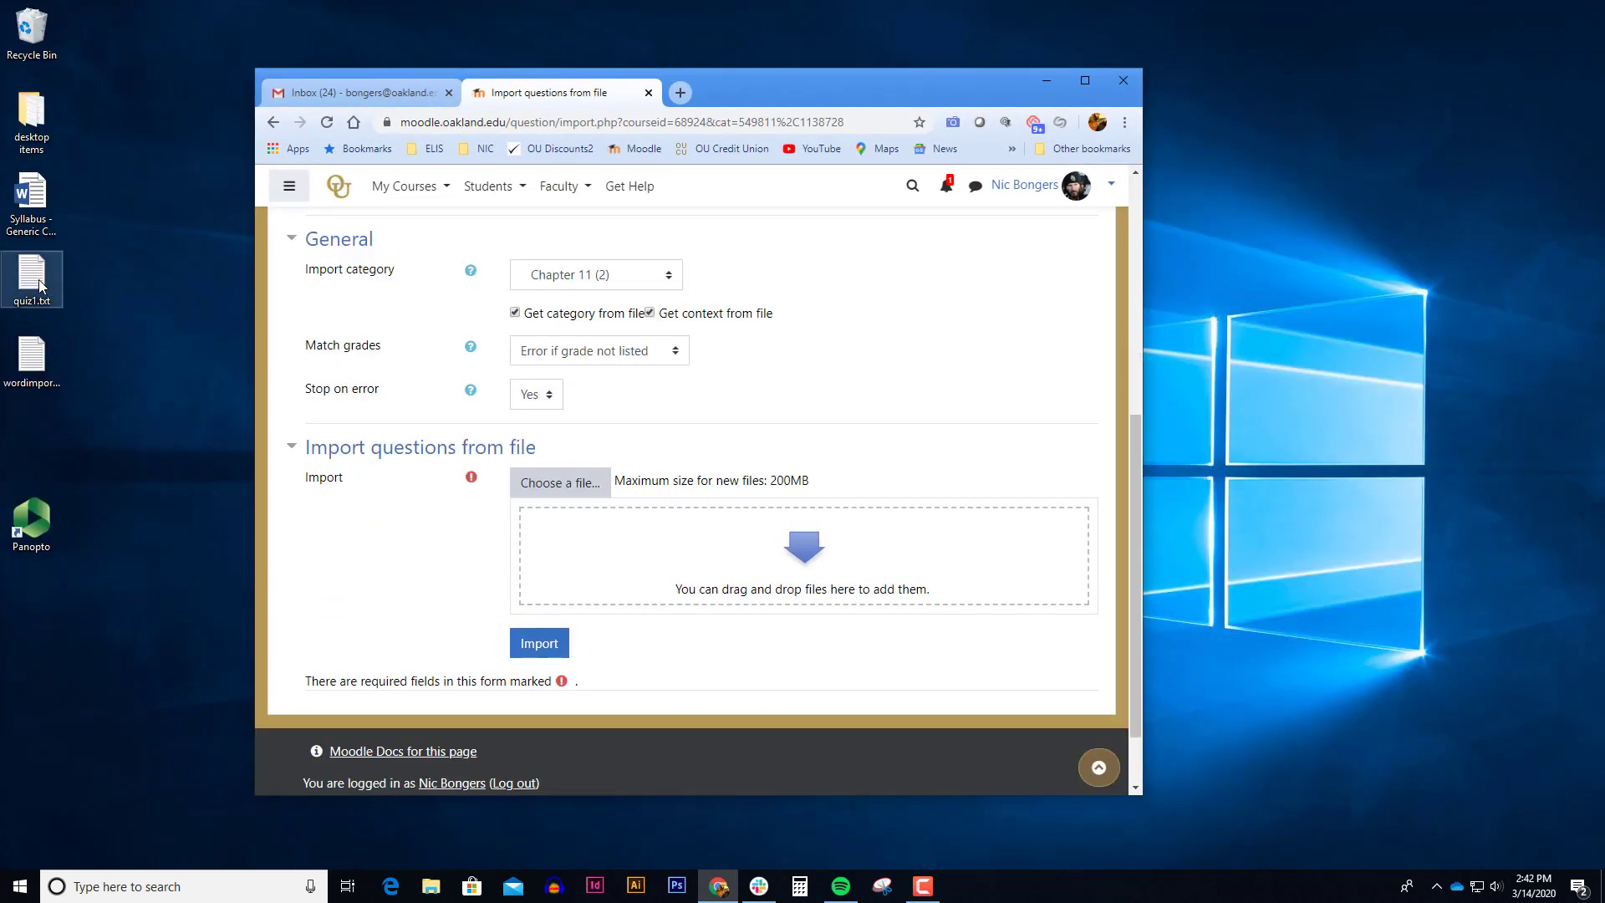
drag(40, 287, 598, 563)
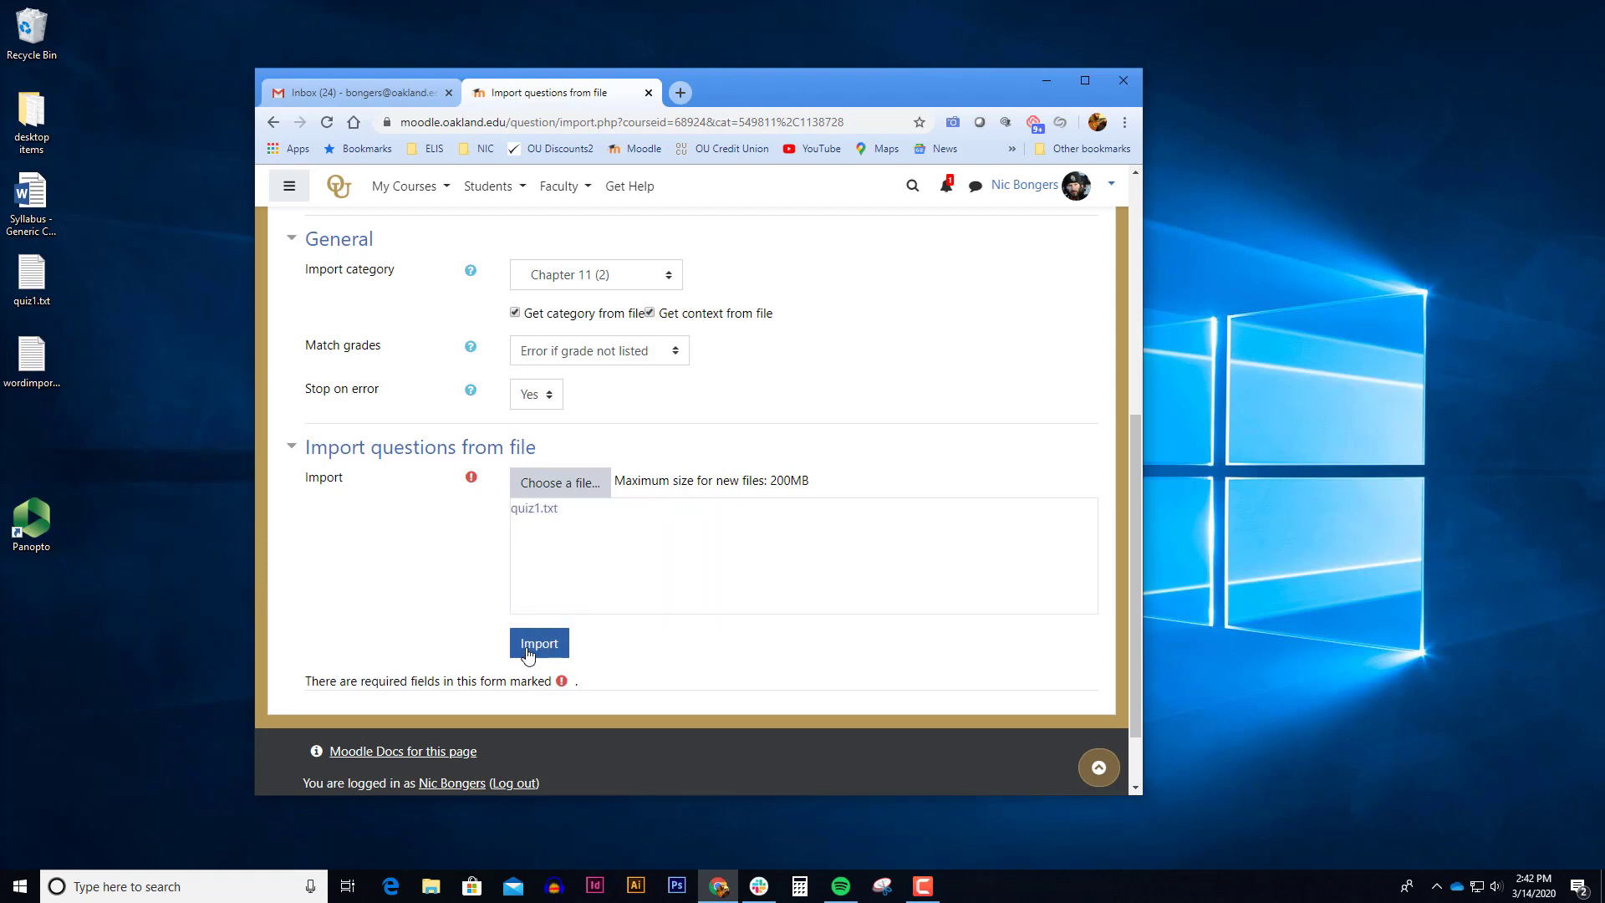
click(527, 652)
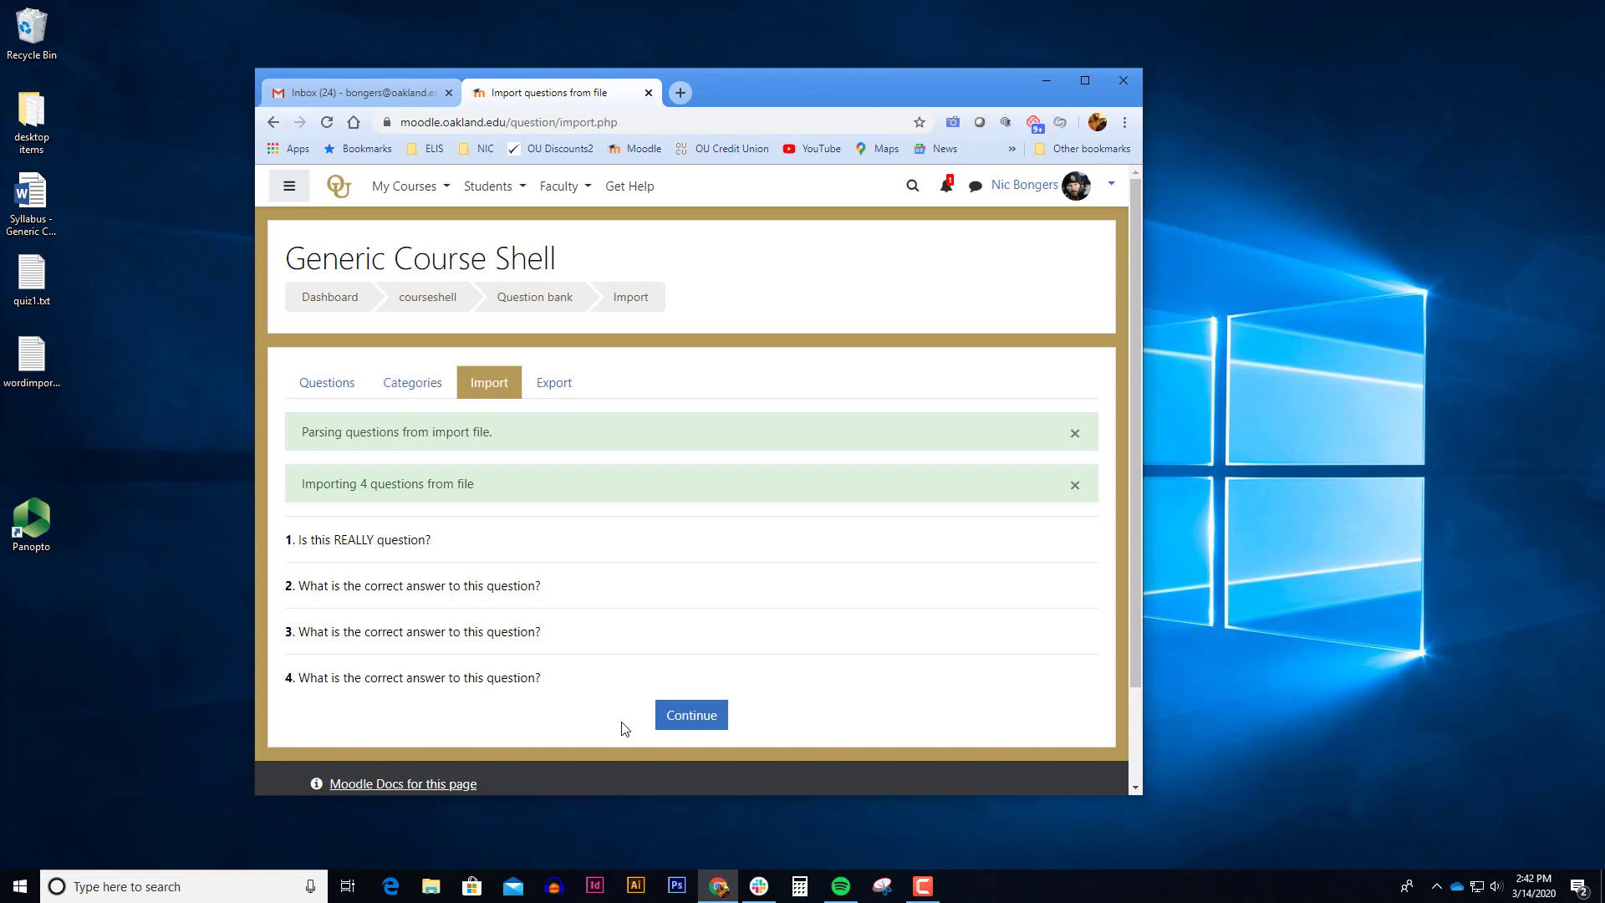
- Continue to the question bank and scroll through Chapter 11's six questions
click(677, 718)
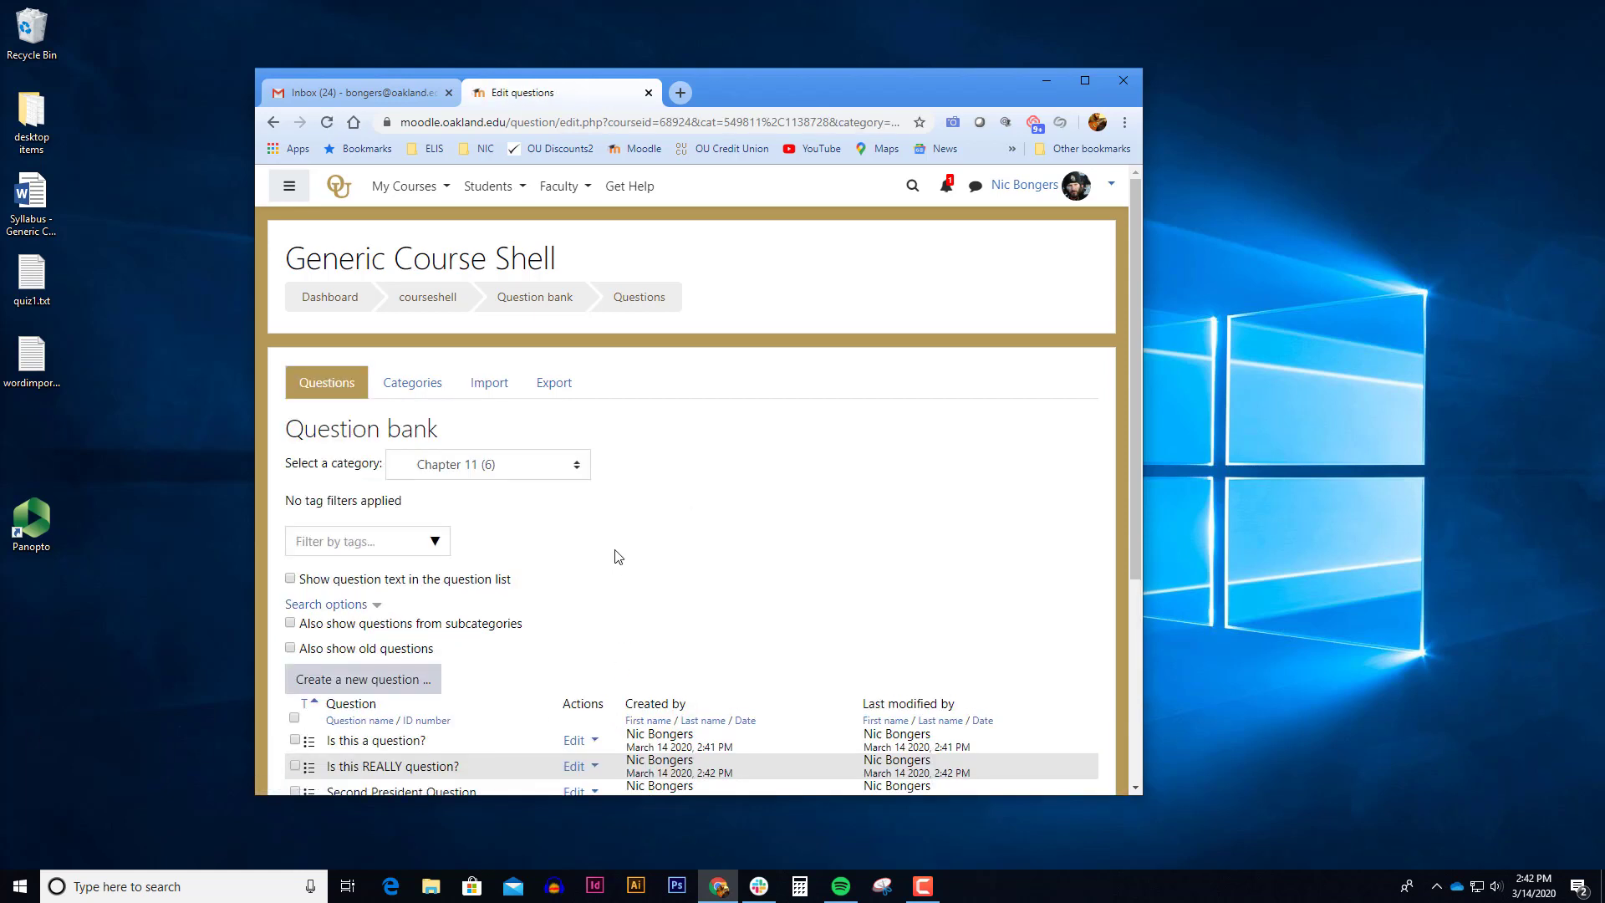
scroll(582, 533, down, 1)
scroll(583, 534, down, 1)
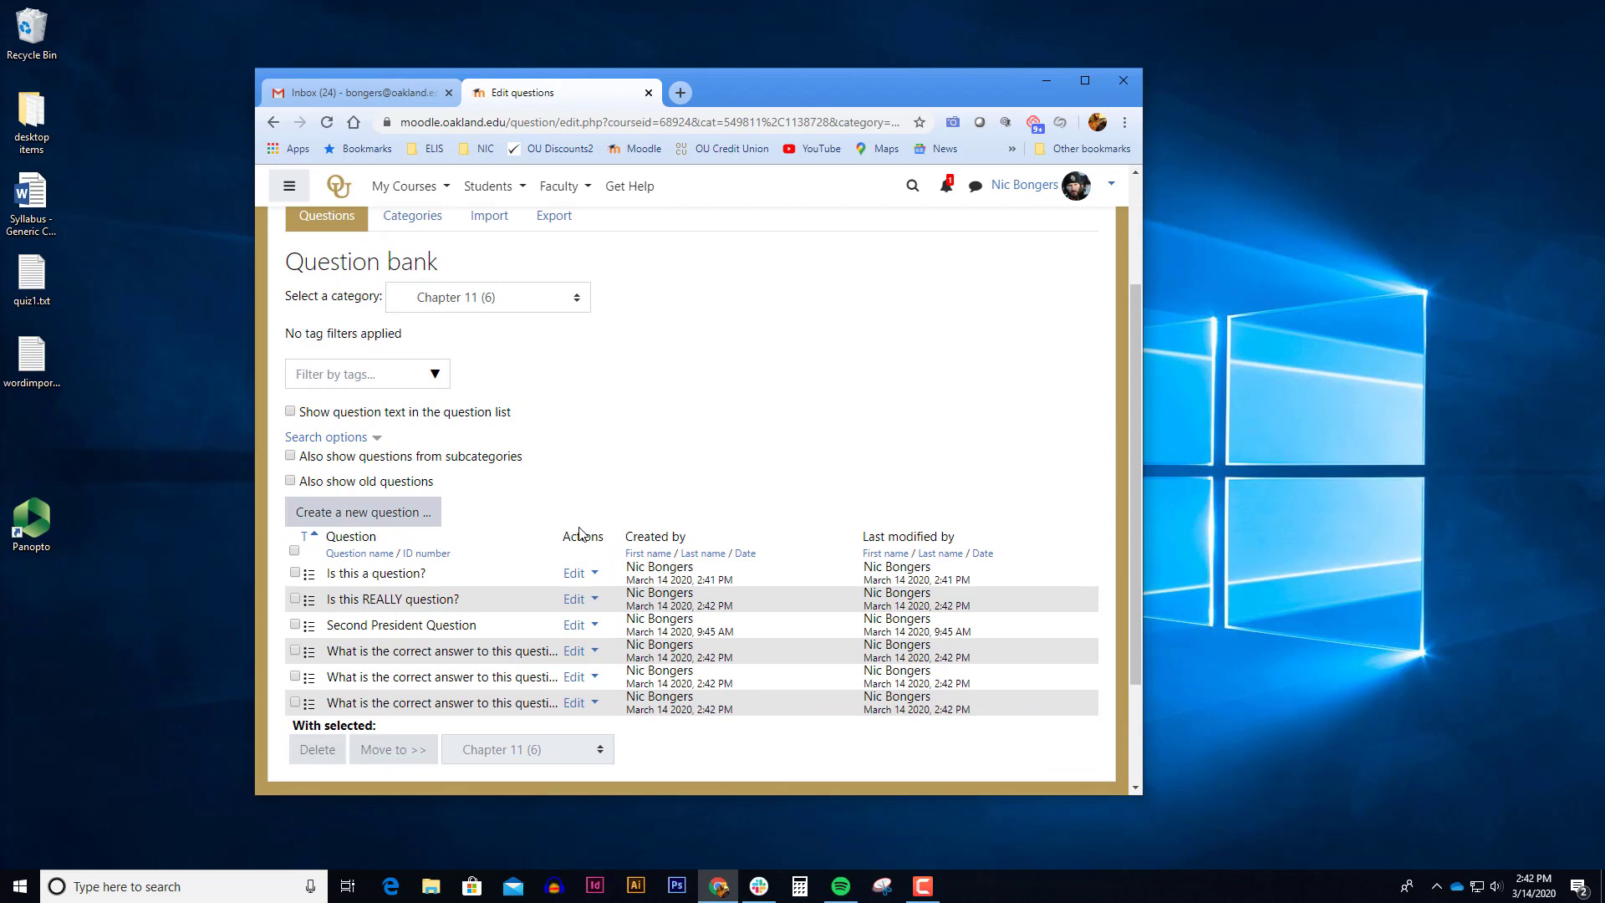